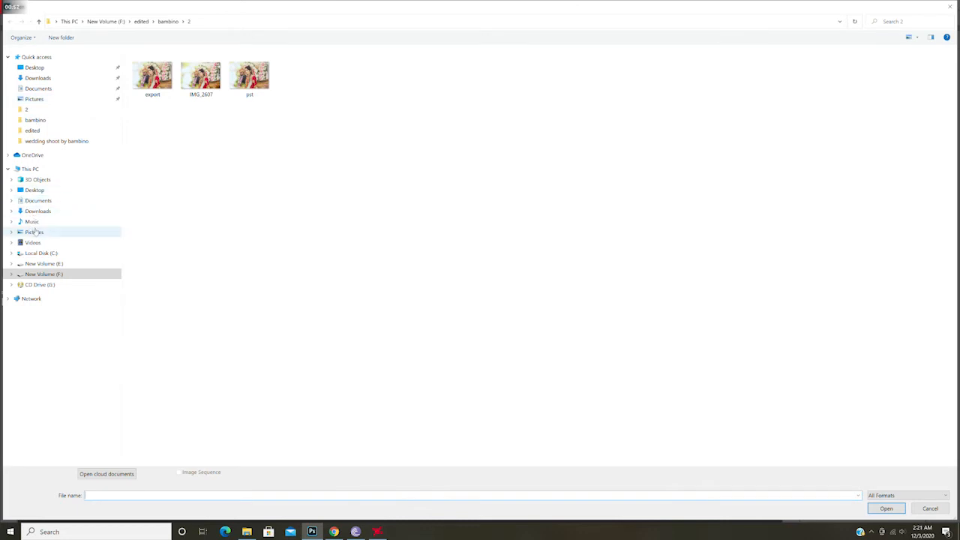
# Step: Open the photo IMG_1501 from the Pictures folder
pyautogui.click(35, 233)
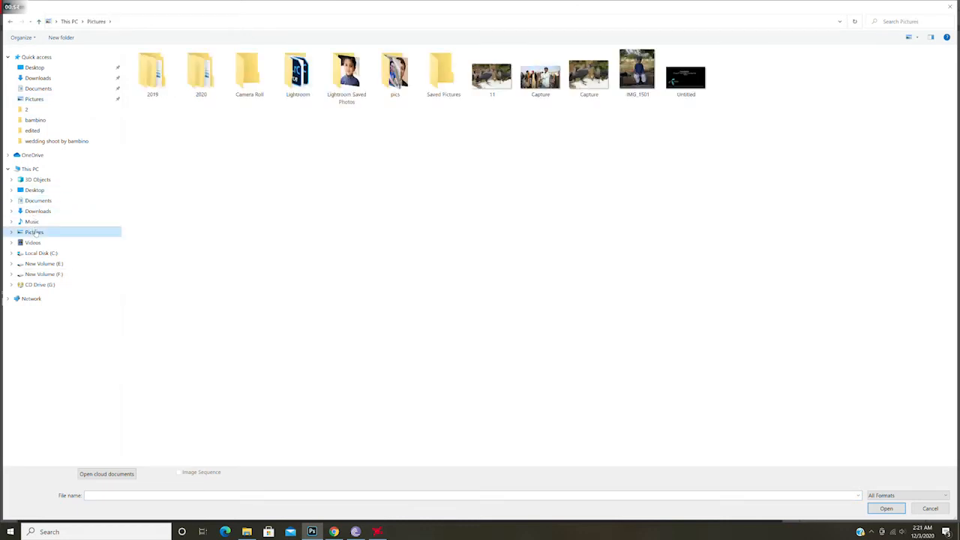
pyautogui.doubleClick(651, 64)
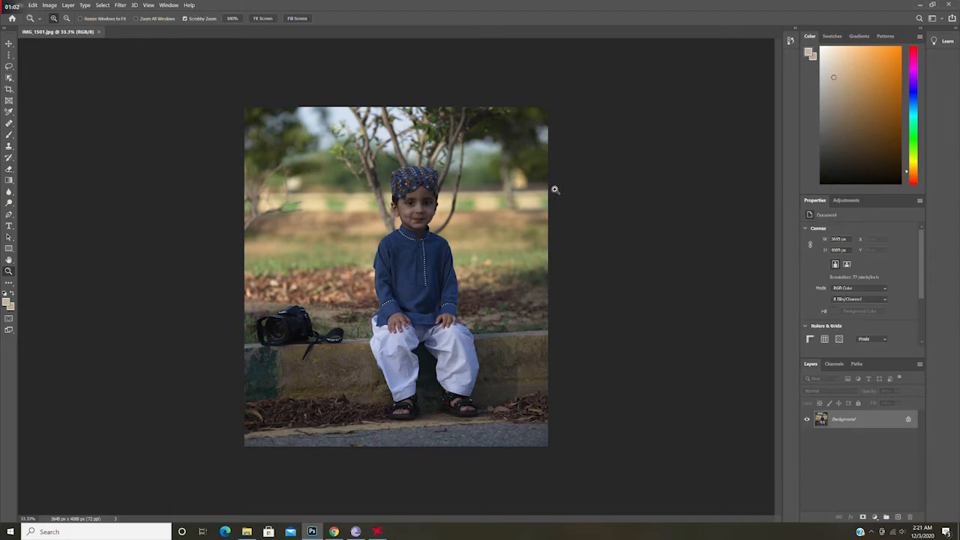
# Step: Fit the photo to the screen, duplicate the Background layer and rename the copy color
pyautogui.doubleClick(9, 271)
pyautogui.moveTo(456, 165); pyautogui.dragTo(442, 286)
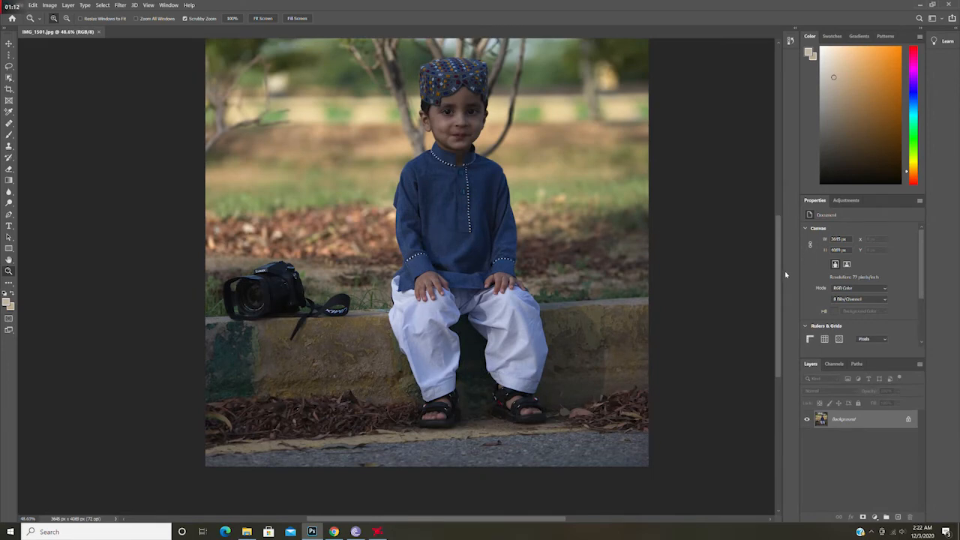
pyautogui.moveTo(778, 276); pyautogui.dragTo(777, 255)
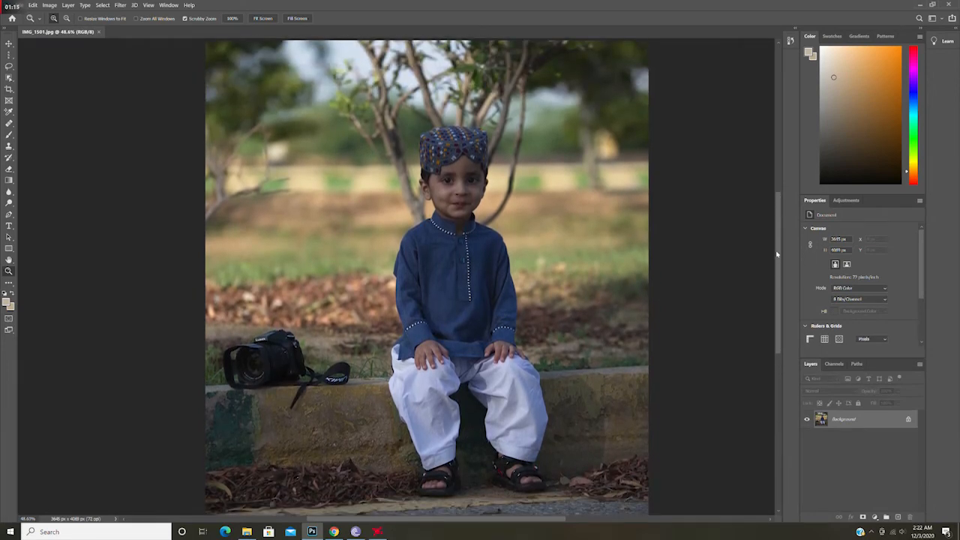
pyautogui.click(274, 20)
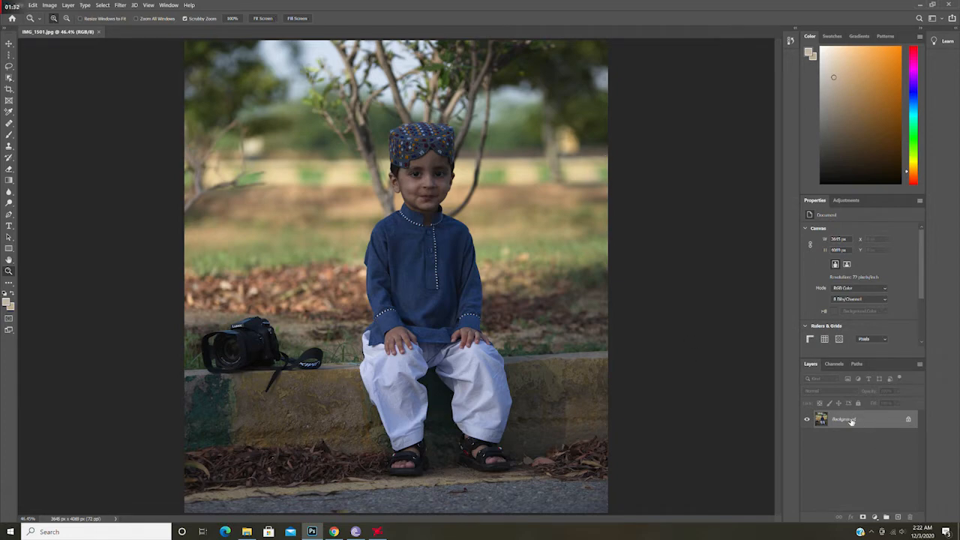
pyautogui.moveTo(847, 423); pyautogui.dragTo(900, 519)
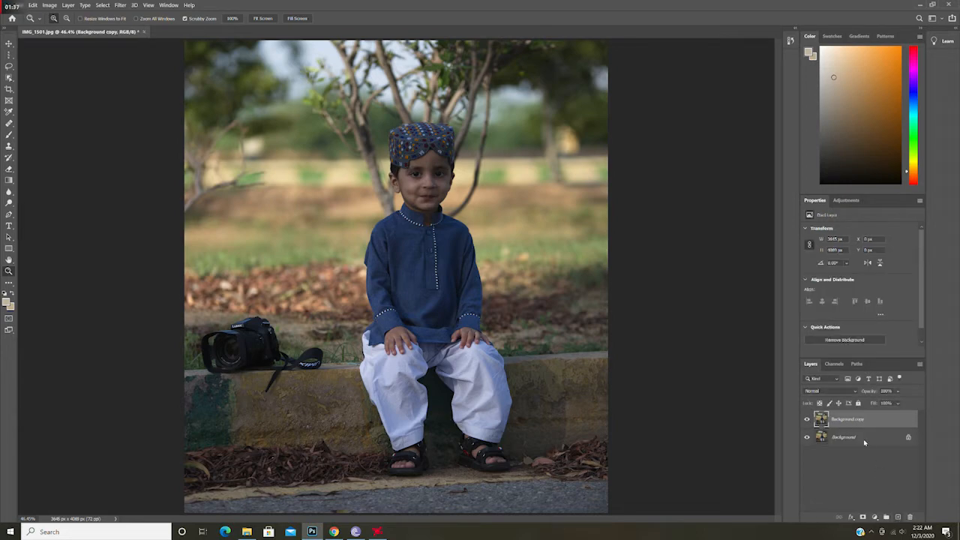
pyautogui.doubleClick(838, 421)
pyautogui.write('color')
pyautogui.press('Return')
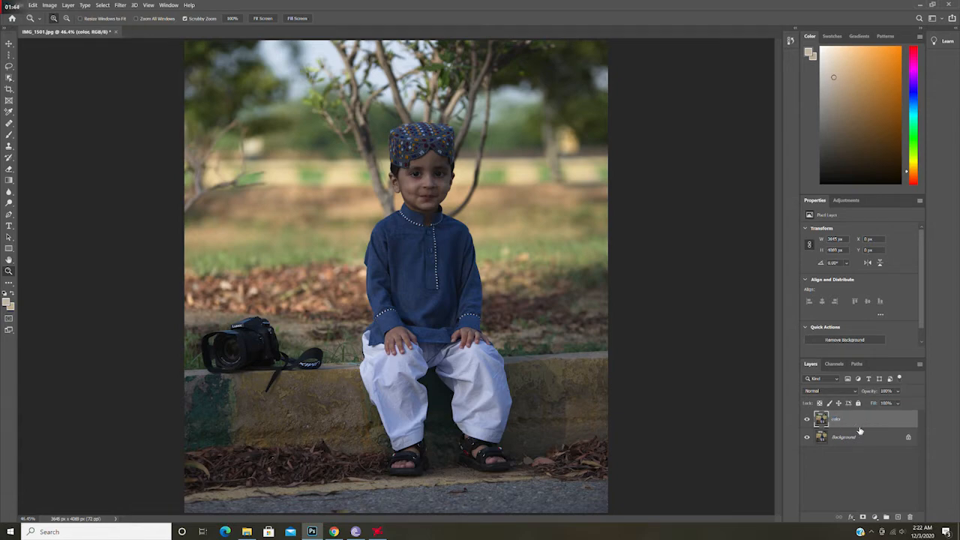
# Step: Open the Camera Raw Filter and set Highlights to -74, Shadows +41, Whites +8 and Blacks -13
pyautogui.click(119, 6)
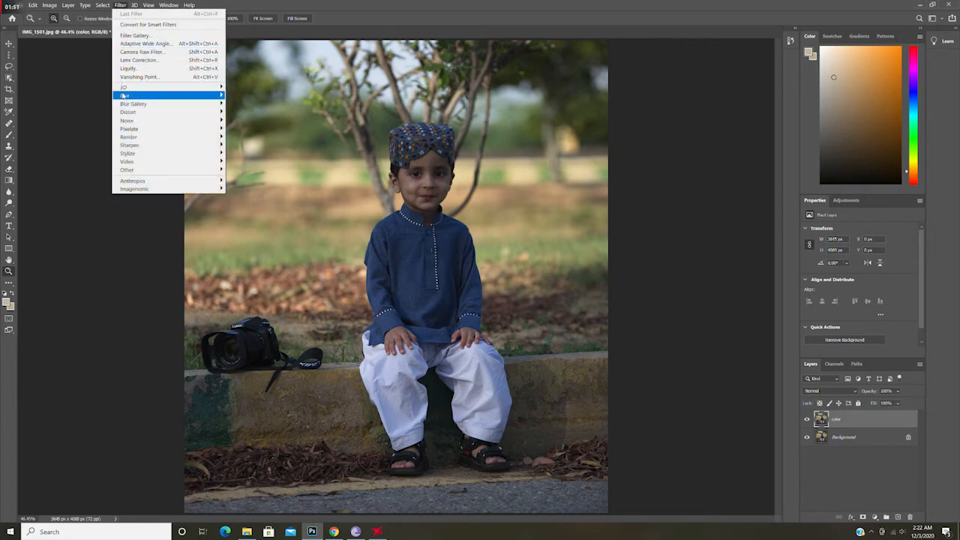
pyautogui.moveTo(124, 96)
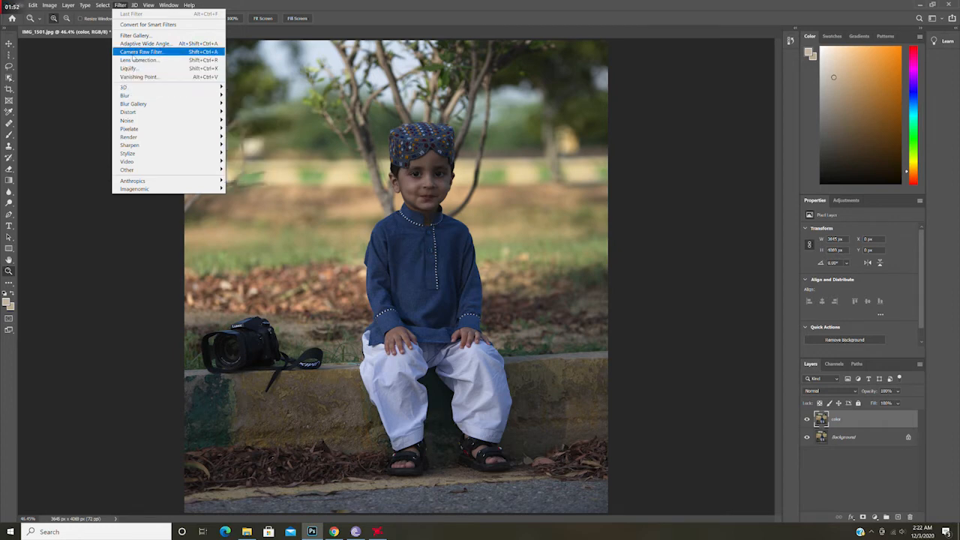
pyautogui.click(142, 51)
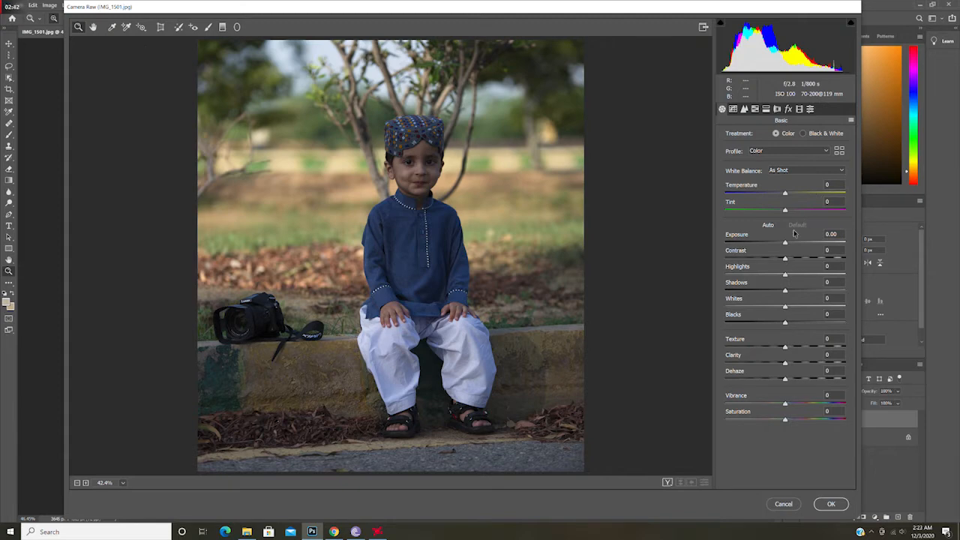
pyautogui.moveTo(786, 274); pyautogui.dragTo(734, 275)
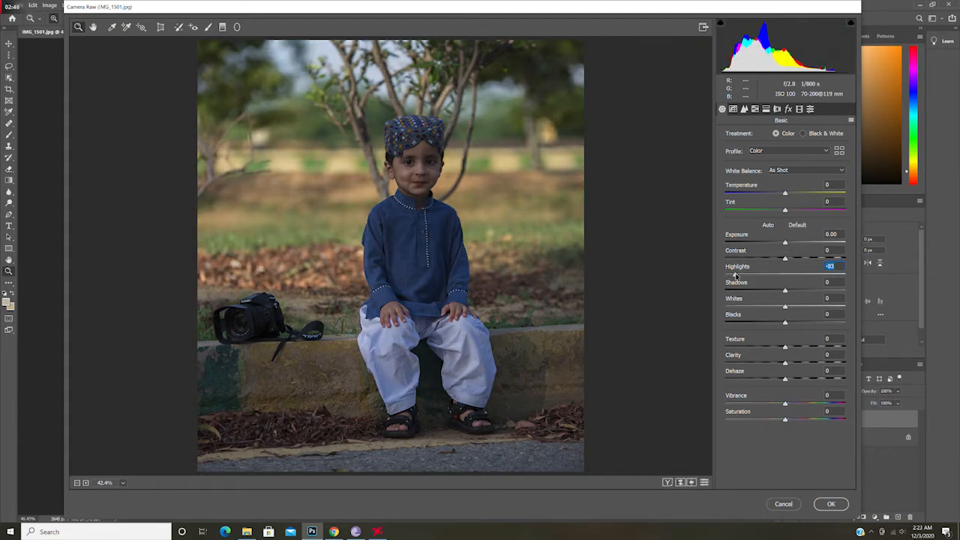
pyautogui.moveTo(734, 275); pyautogui.dragTo(742, 276)
pyautogui.moveTo(786, 292); pyautogui.dragTo(816, 293)
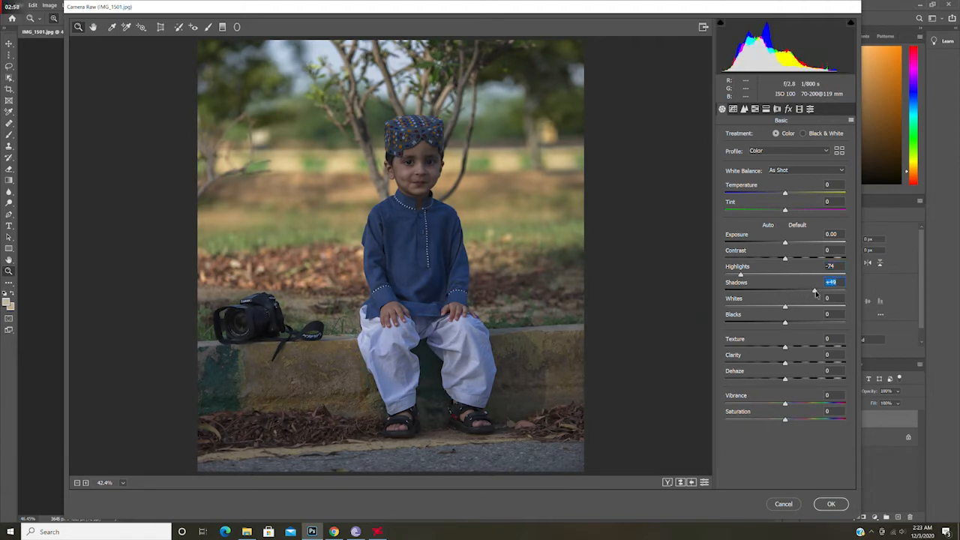
pyautogui.moveTo(816, 293); pyautogui.dragTo(811, 292)
pyautogui.moveTo(788, 306); pyautogui.dragTo(776, 323)
# Step: Raise Clarity to +34 and Vibrance to +17
pyautogui.click(787, 364)
pyautogui.moveTo(786, 365); pyautogui.dragTo(807, 367)
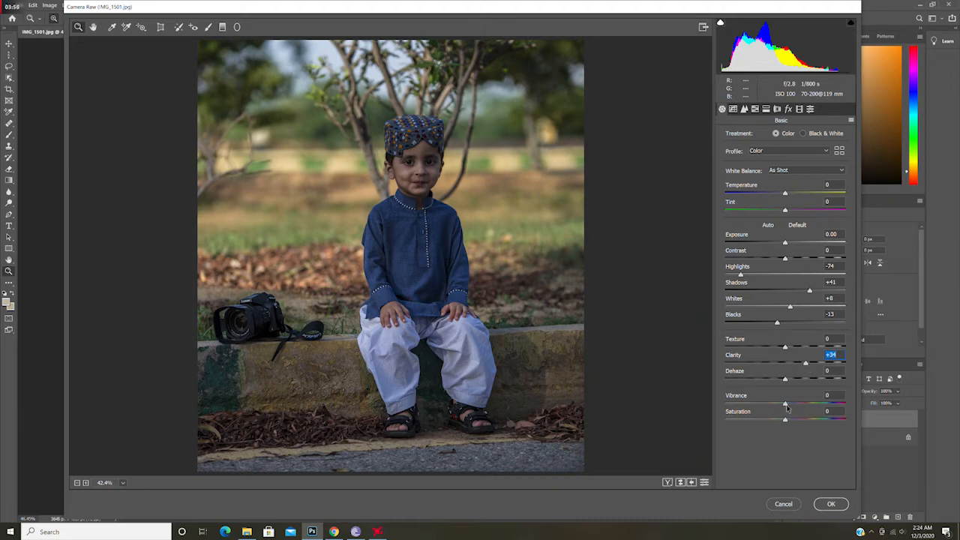
pyautogui.moveTo(787, 407); pyautogui.dragTo(795, 408)
pyautogui.click(785, 420)
# Step: In the HSL hue settings, shift Oranges to -16 and lower the Yellows and Greens hues
pyautogui.click(755, 109)
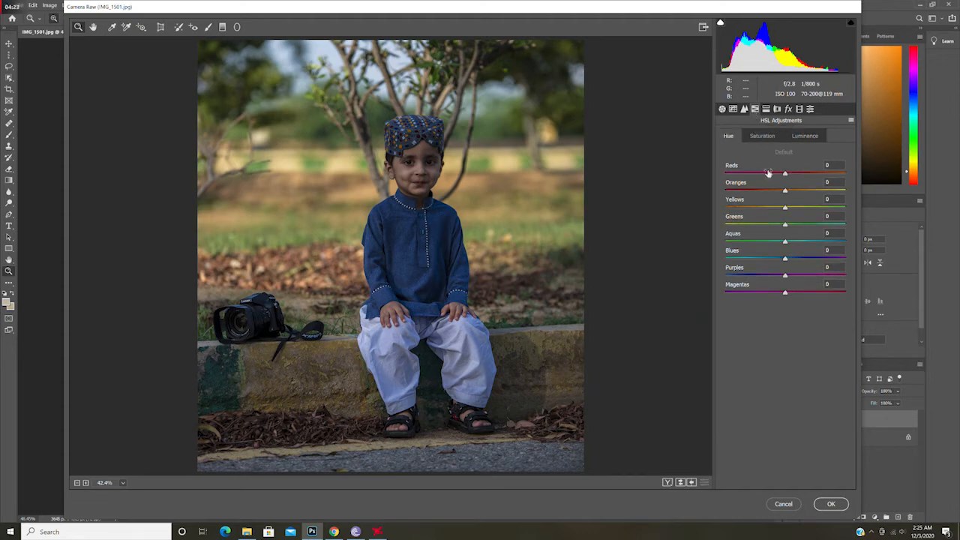
pyautogui.moveTo(785, 190); pyautogui.dragTo(776, 190)
pyautogui.moveTo(786, 207); pyautogui.dragTo(751, 208)
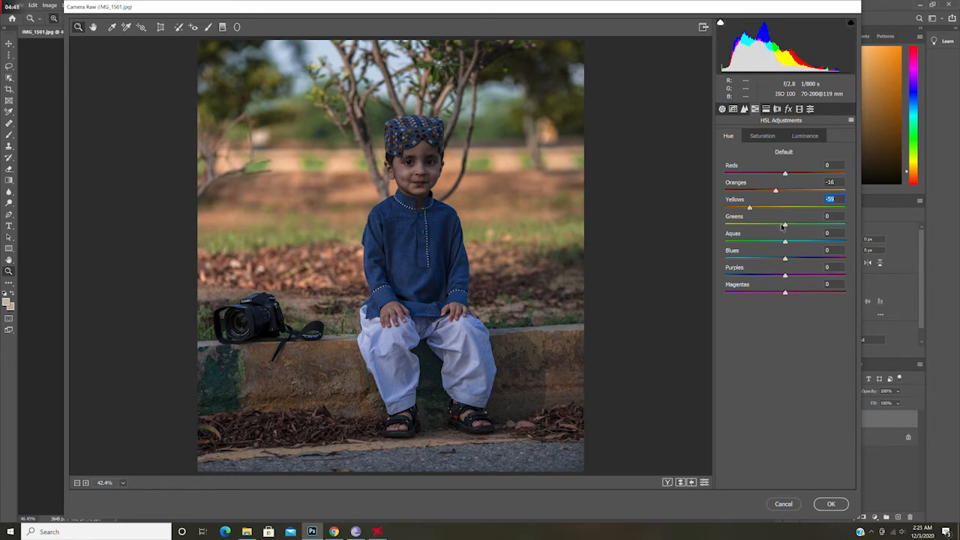
pyautogui.moveTo(785, 224); pyautogui.dragTo(745, 232)
pyautogui.moveTo(744, 229); pyautogui.dragTo(738, 227)
# Step: Set HSL saturation of Reds +37, Oranges +14, Yellows -38, Greens -86, and lower the Aquas saturation
pyautogui.click(766, 140)
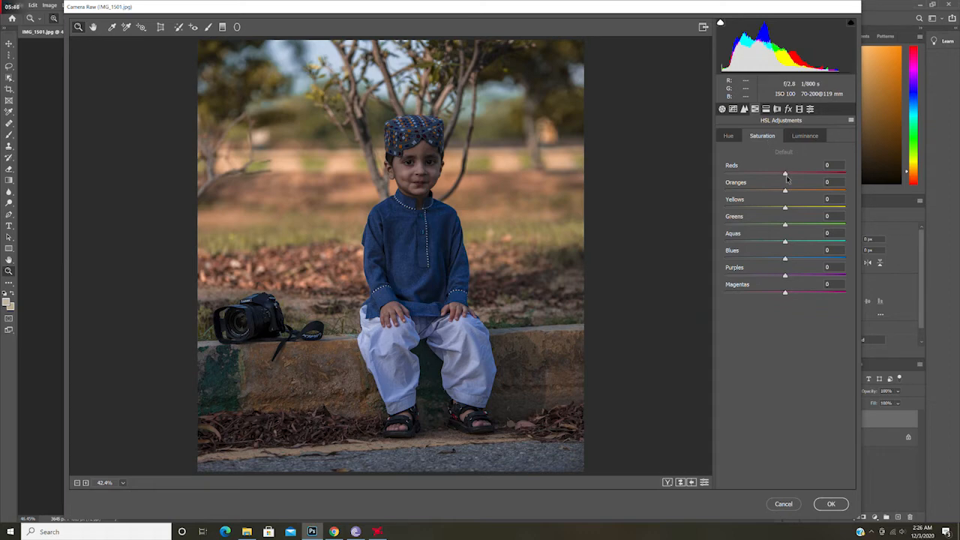
pyautogui.moveTo(787, 179); pyautogui.dragTo(807, 175)
pyautogui.moveTo(785, 191); pyautogui.dragTo(795, 193)
pyautogui.moveTo(786, 209); pyautogui.dragTo(763, 207)
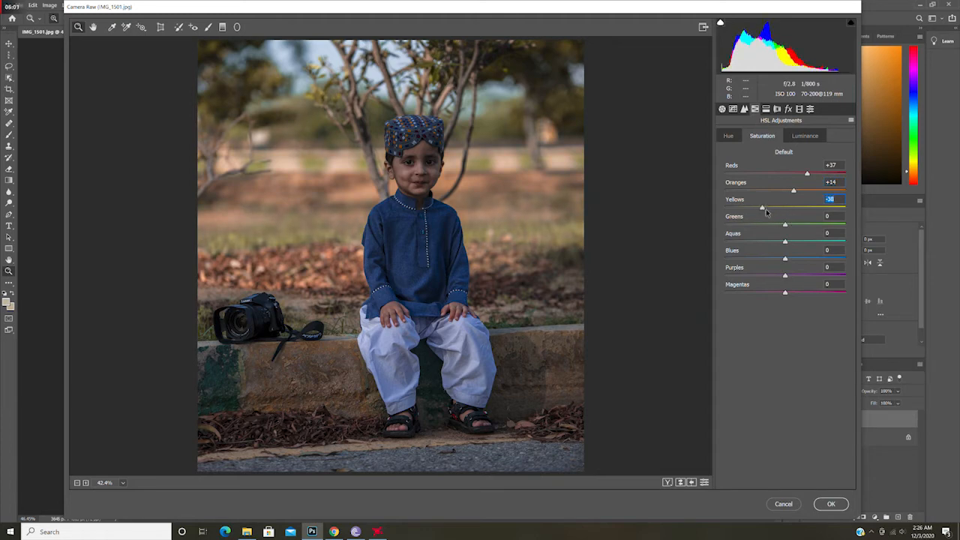
pyautogui.moveTo(786, 225); pyautogui.dragTo(736, 234)
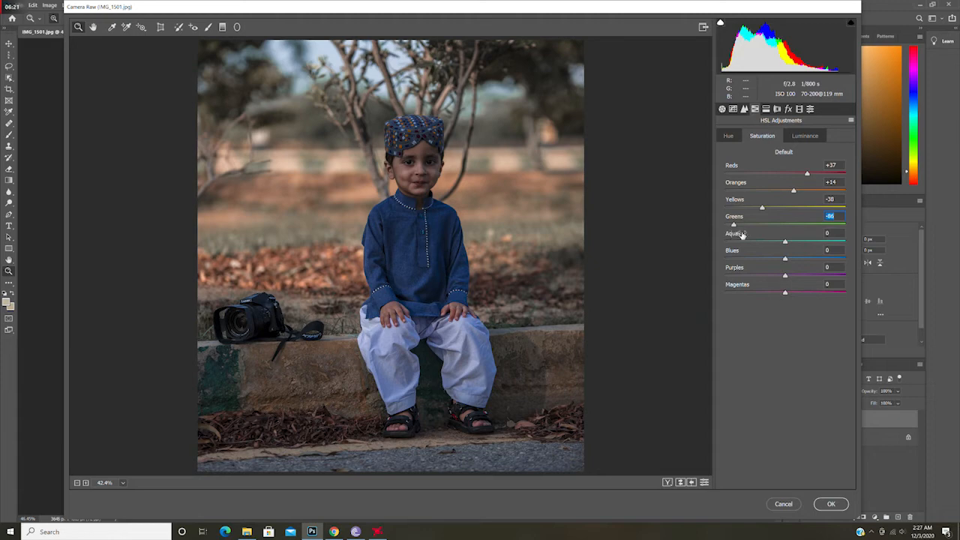
pyautogui.moveTo(786, 241); pyautogui.dragTo(734, 241)
# Step: Raise the HSL luminance of Reds and Oranges, with Oranges at +19
pyautogui.click(803, 137)
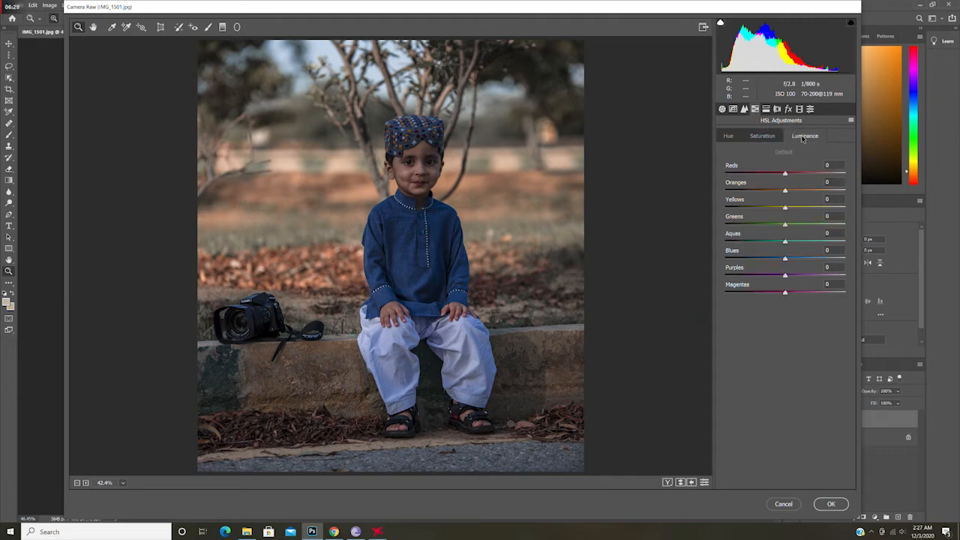
pyautogui.moveTo(787, 174); pyautogui.dragTo(798, 194)
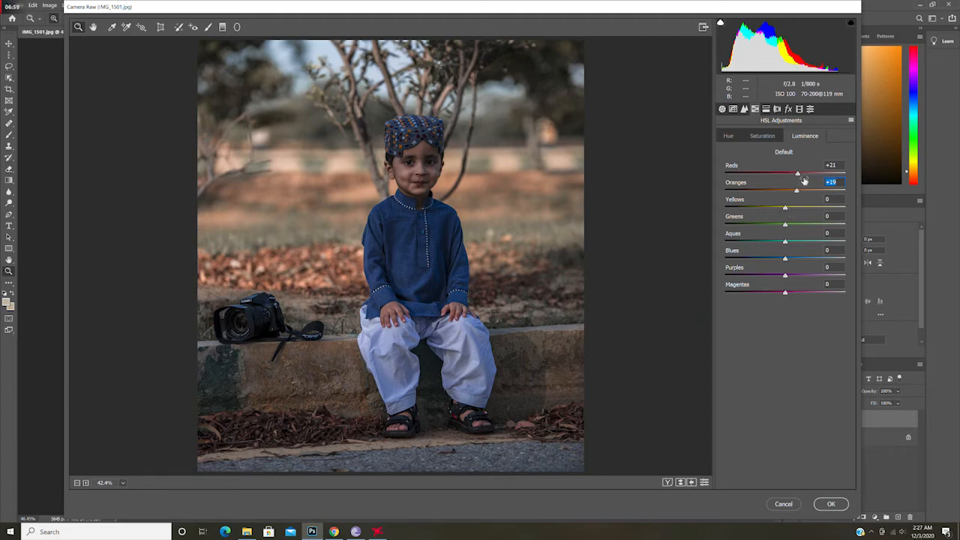
pyautogui.click(798, 175)
pyautogui.moveTo(798, 174); pyautogui.dragTo(792, 175)
pyautogui.moveTo(793, 175); pyautogui.dragTo(790, 175)
# Step: Set luminance noise reduction to 45 and a post-crop vignette amount of -6, comparing before and after
pyautogui.click(743, 110)
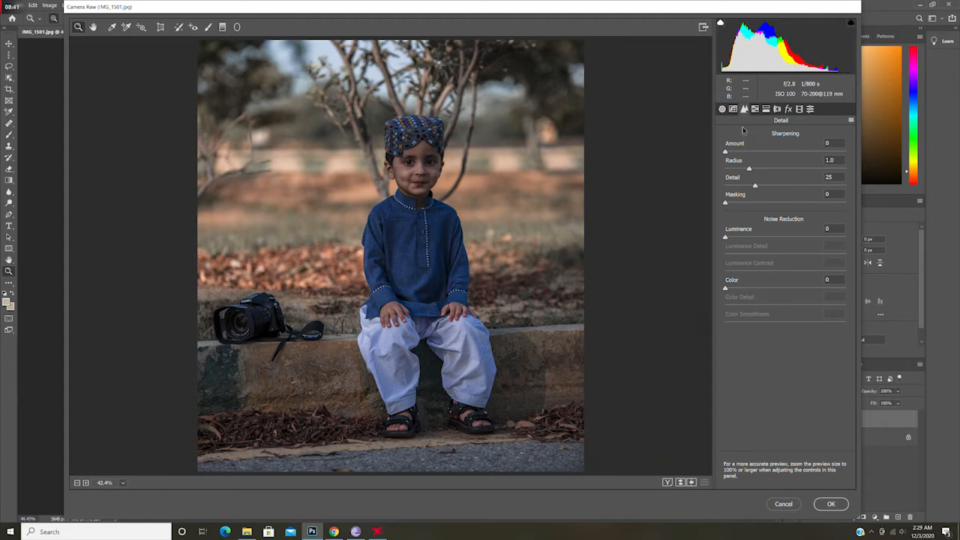
pyautogui.moveTo(726, 238); pyautogui.dragTo(780, 238)
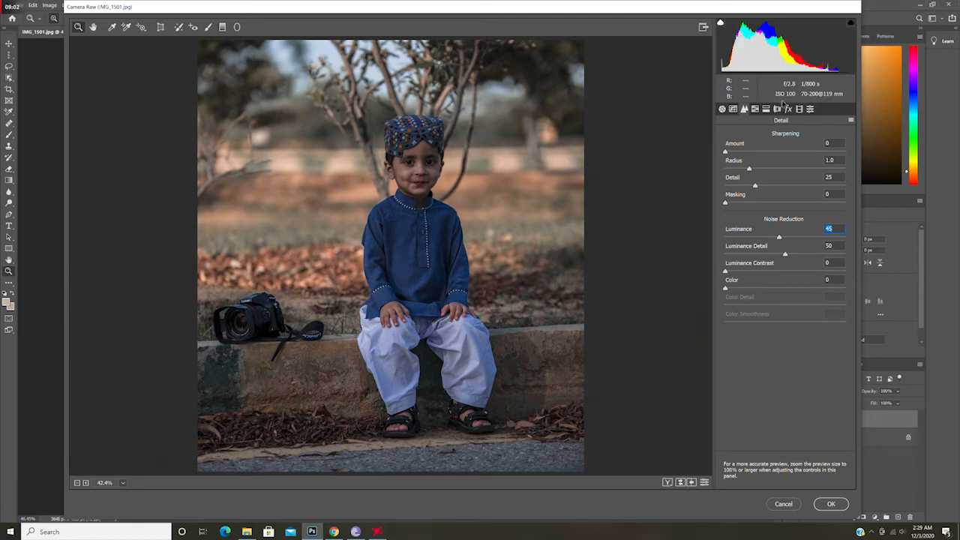
pyautogui.click(788, 109)
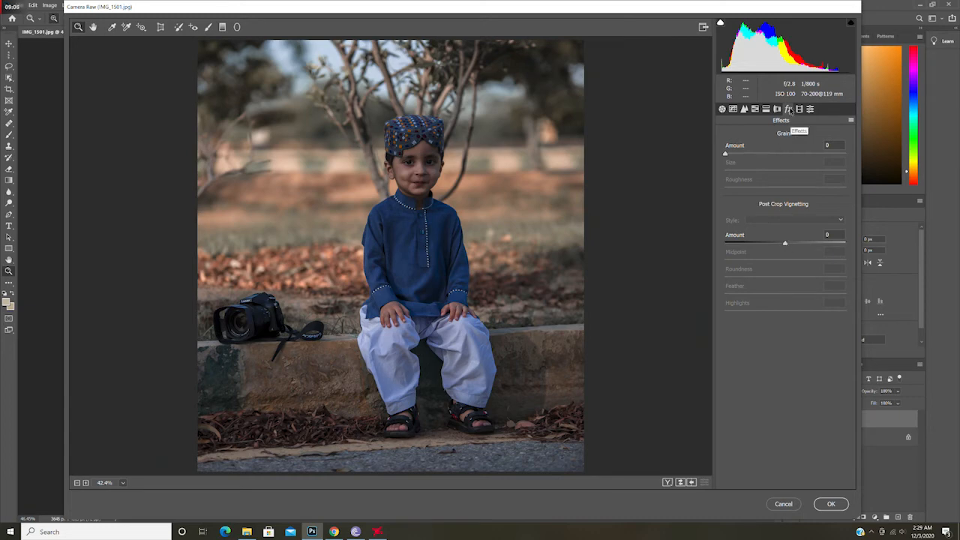
pyautogui.moveTo(785, 243); pyautogui.dragTo(783, 245)
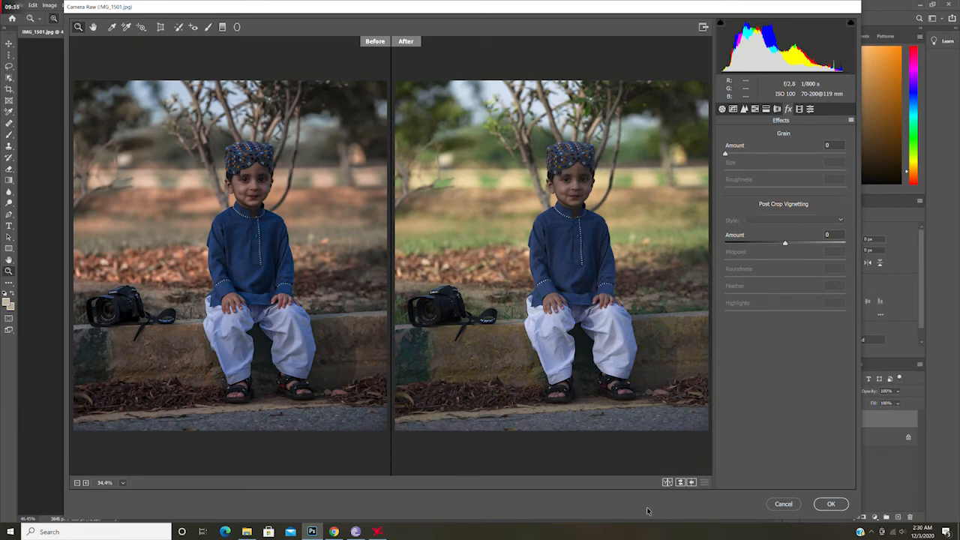
pyautogui.click(682, 483)
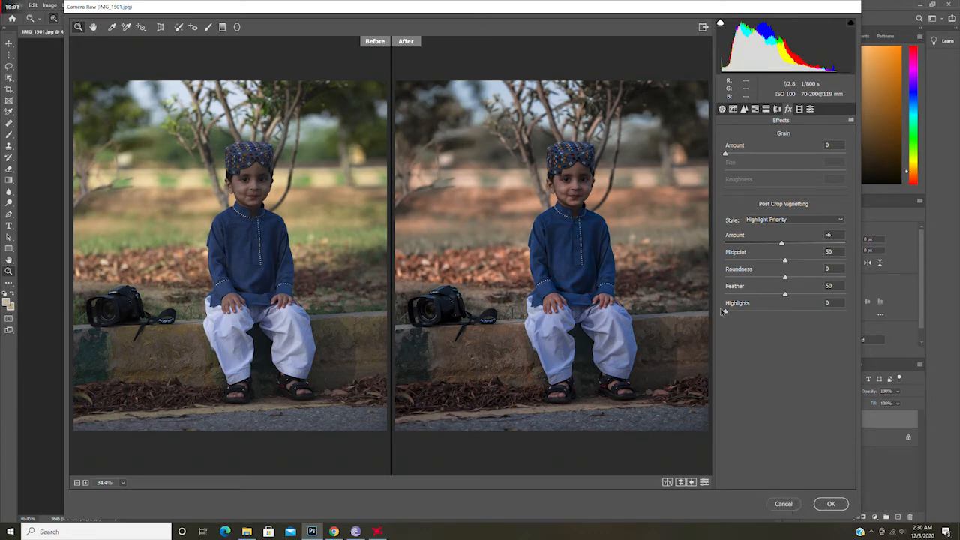
# Step: Raise Exposure to +0.50 and Temperature to +5 in the basic settings
pyautogui.click(723, 109)
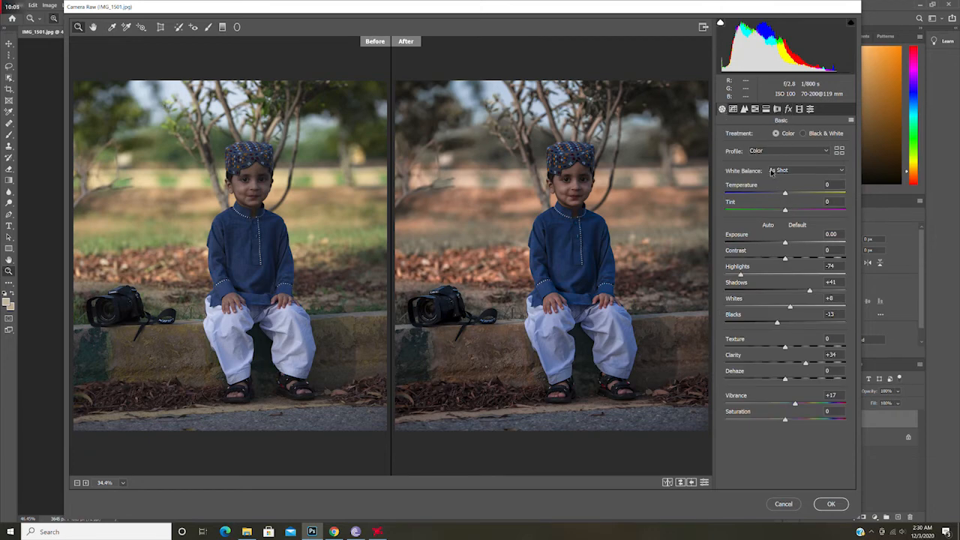
pyautogui.moveTo(785, 242); pyautogui.dragTo(790, 244)
pyautogui.moveTo(785, 194); pyautogui.dragTo(789, 195)
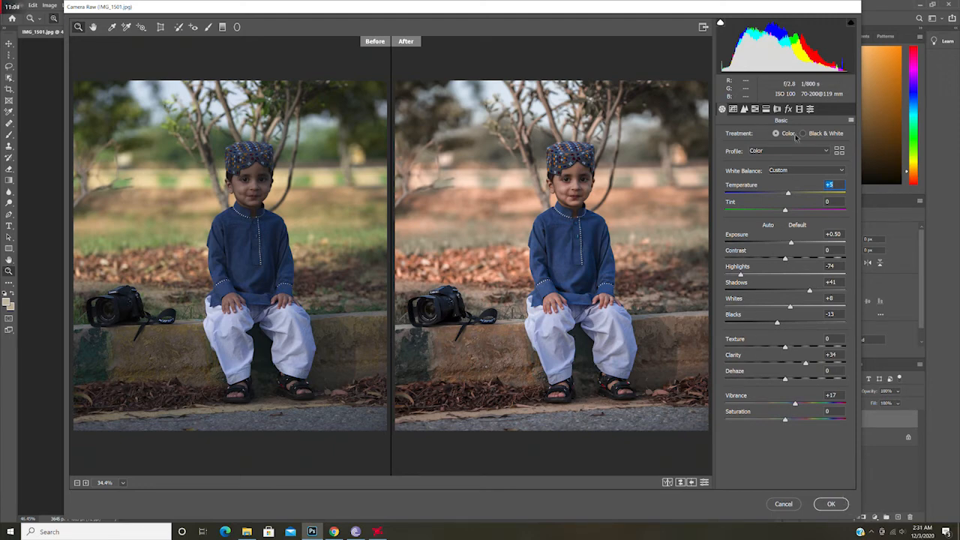
# Step: Save the current adjustments as a new user preset named c
pyautogui.click(810, 110)
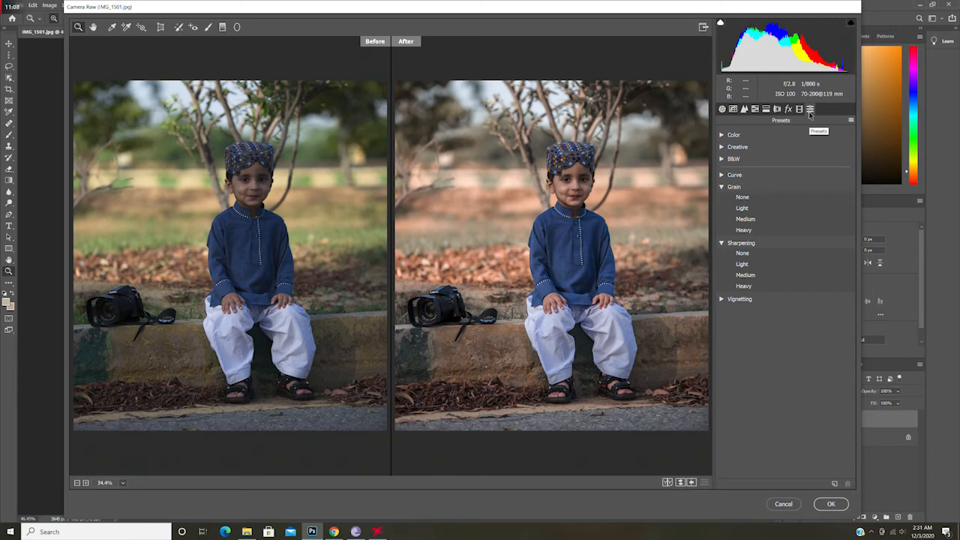
pyautogui.click(835, 485)
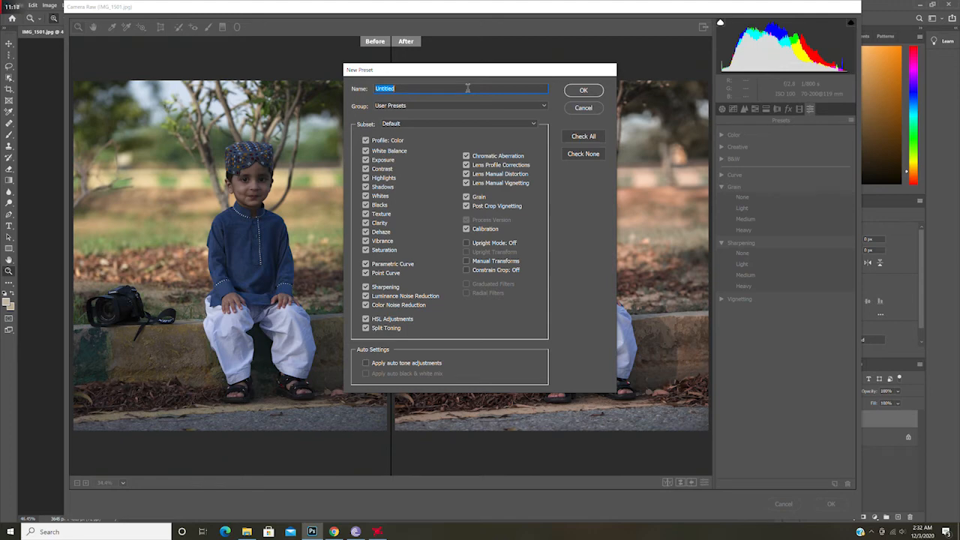
pyautogui.write('color grading')
pyautogui.click(583, 92)
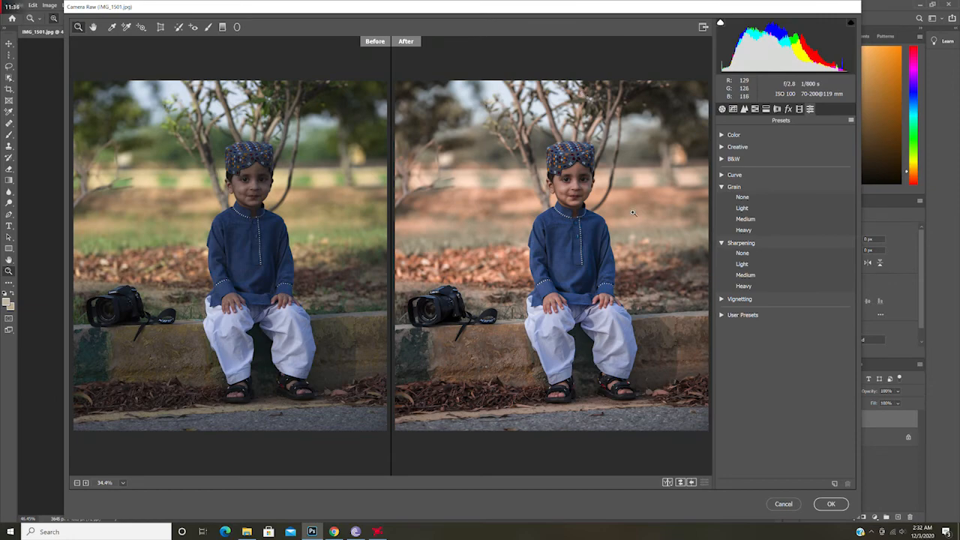
# Step: Apply the Camera Raw filter and toggle the color layer's visibility to compare with the original
pyautogui.click(833, 505)
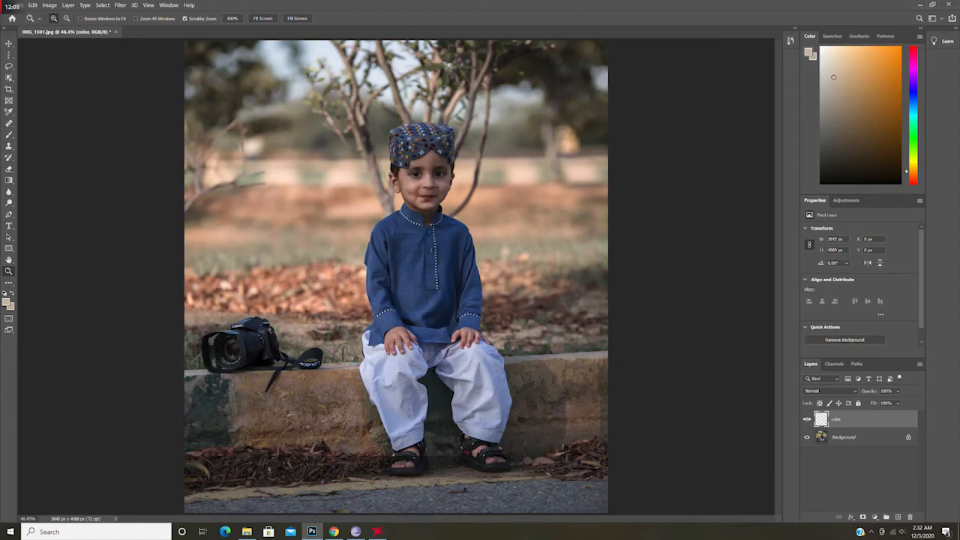
pyautogui.click(807, 421)
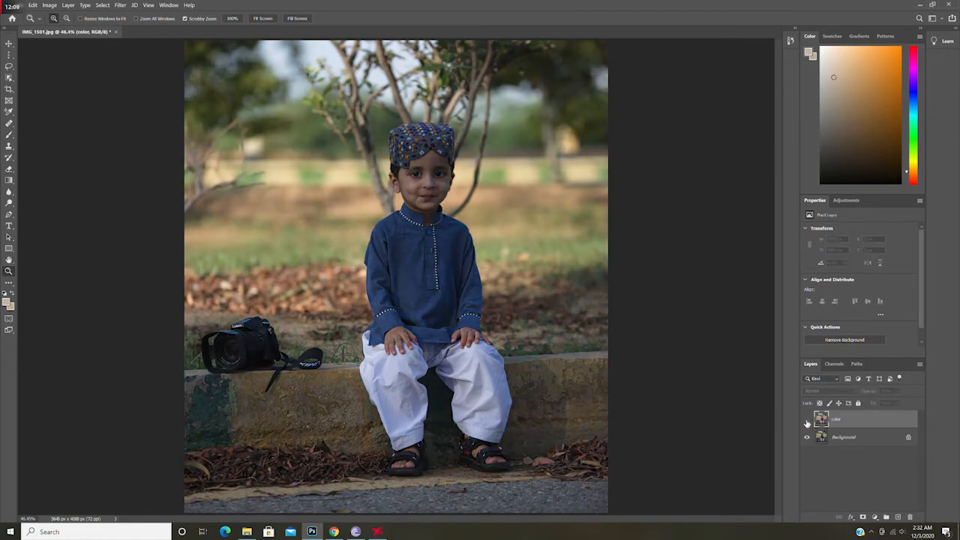
pyautogui.click(807, 422)
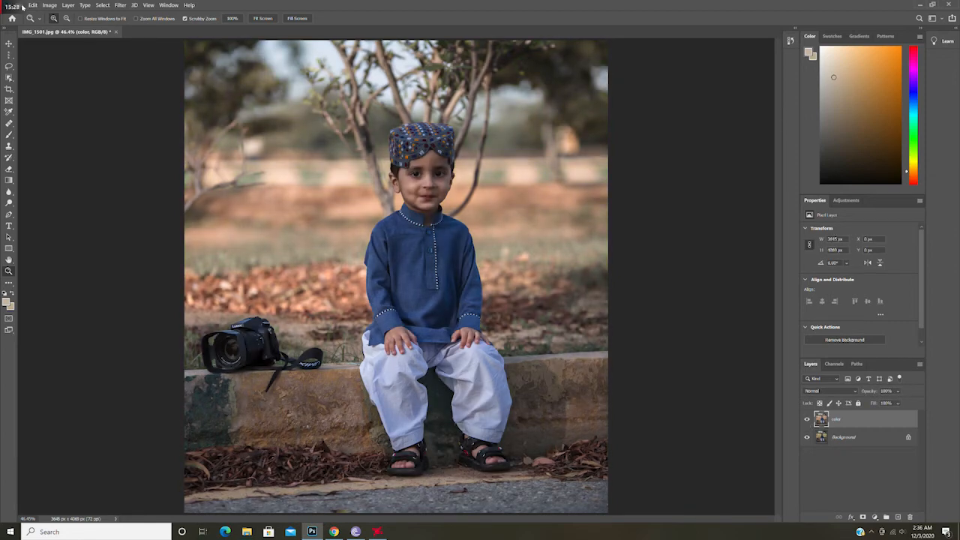
# Step: Open the photo IMG_1624 from the Pictures folder
pyautogui.click(21, 6)
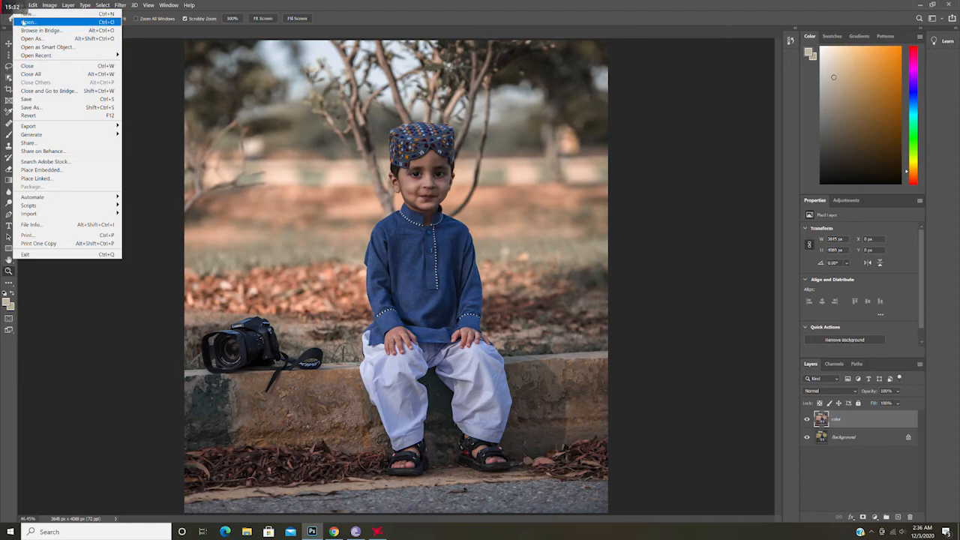
pyautogui.click(23, 22)
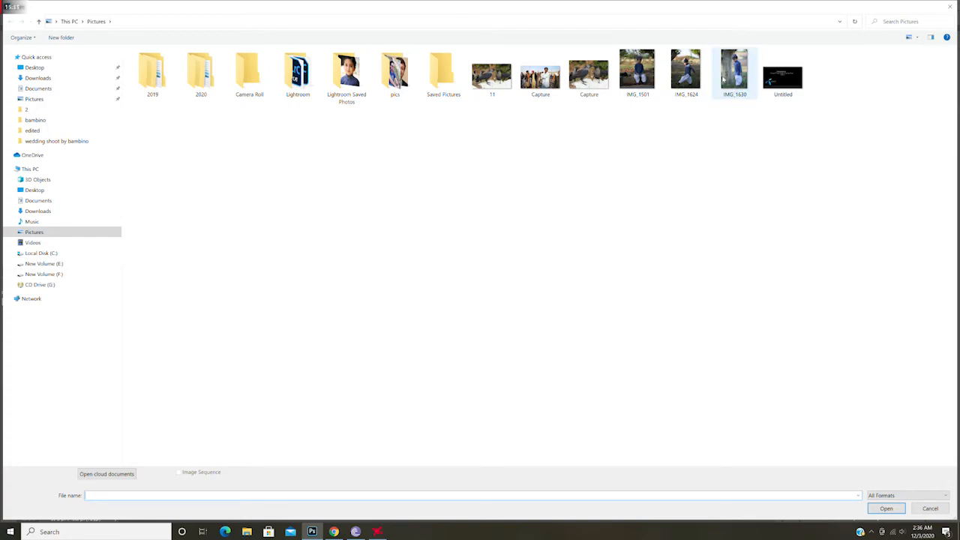
pyautogui.doubleClick(697, 70)
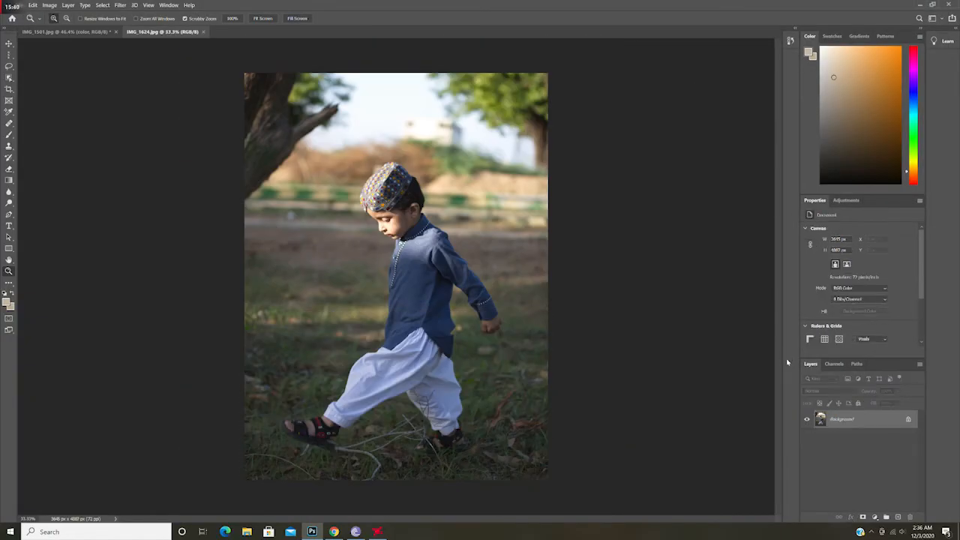
# Step: Duplicate the background layer and rename the copy color grading
pyautogui.moveTo(842, 421); pyautogui.dragTo(898, 519)
pyautogui.doubleClick(859, 420)
pyautogui.write('col')
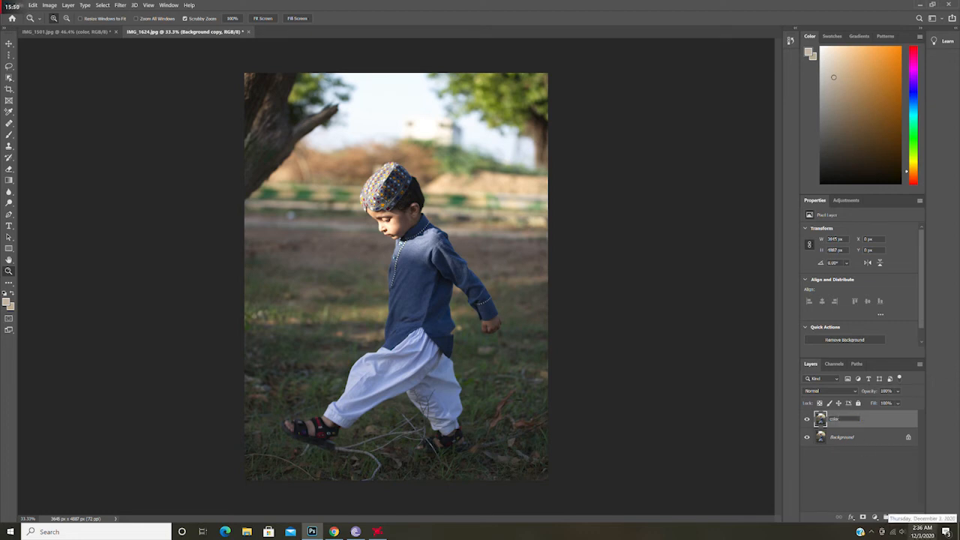
pyautogui.write('or grading')
pyautogui.press('Return')
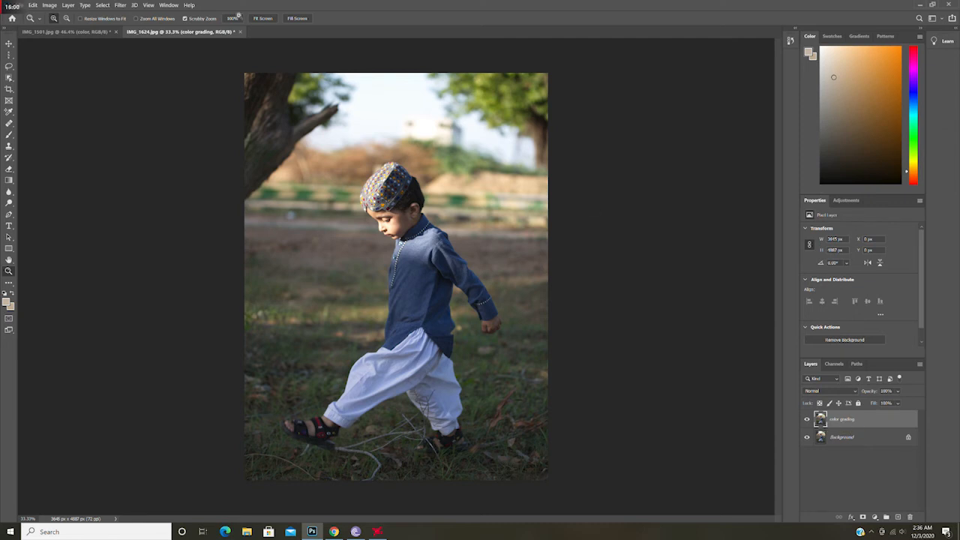
# Step: Open the Camera Raw Filter and apply the user preset color grading
pyautogui.click(118, 6)
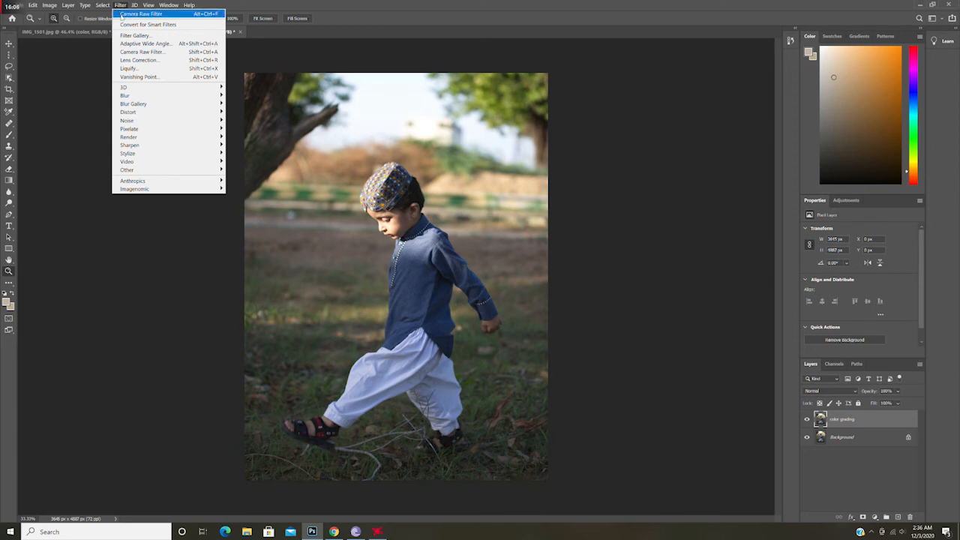
pyautogui.click(166, 55)
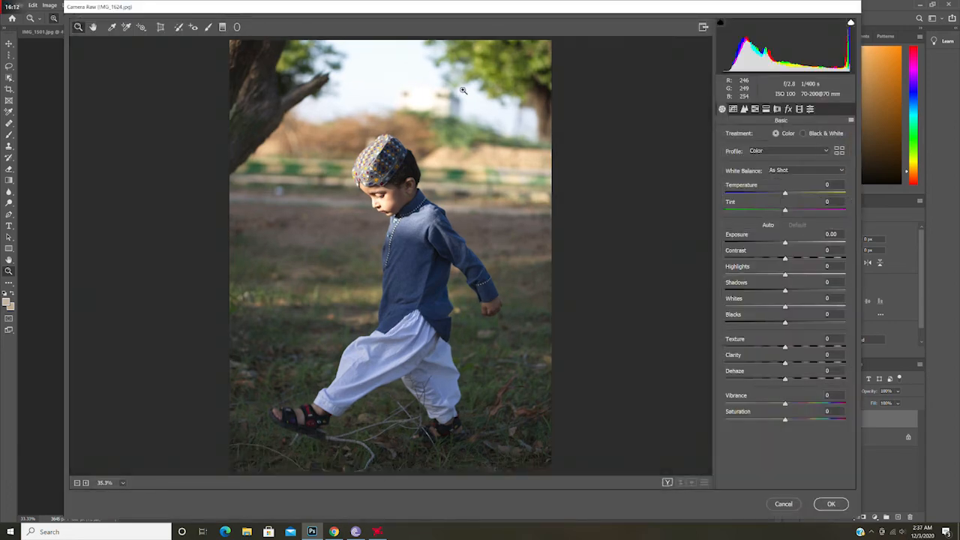
pyautogui.click(810, 110)
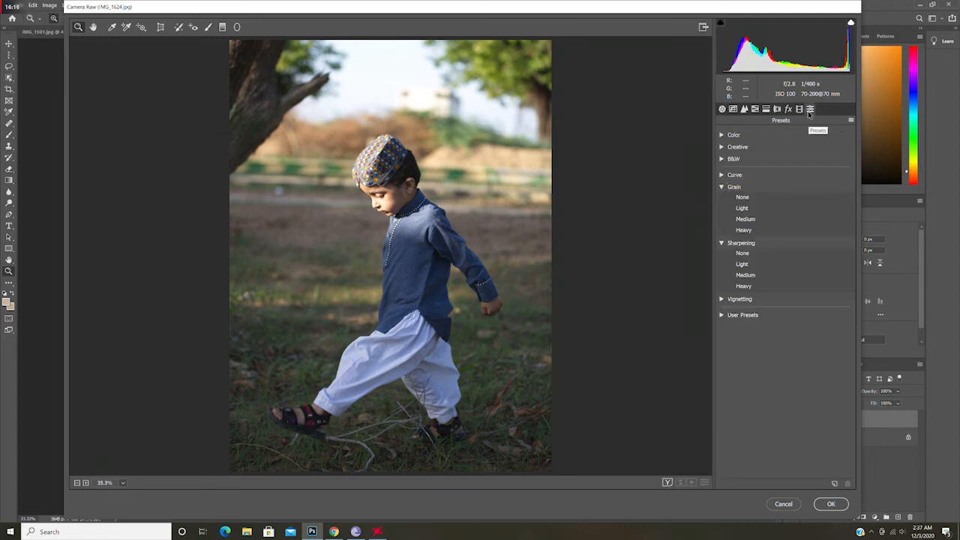
pyautogui.click(722, 315)
pyautogui.click(753, 326)
pyautogui.click(761, 327)
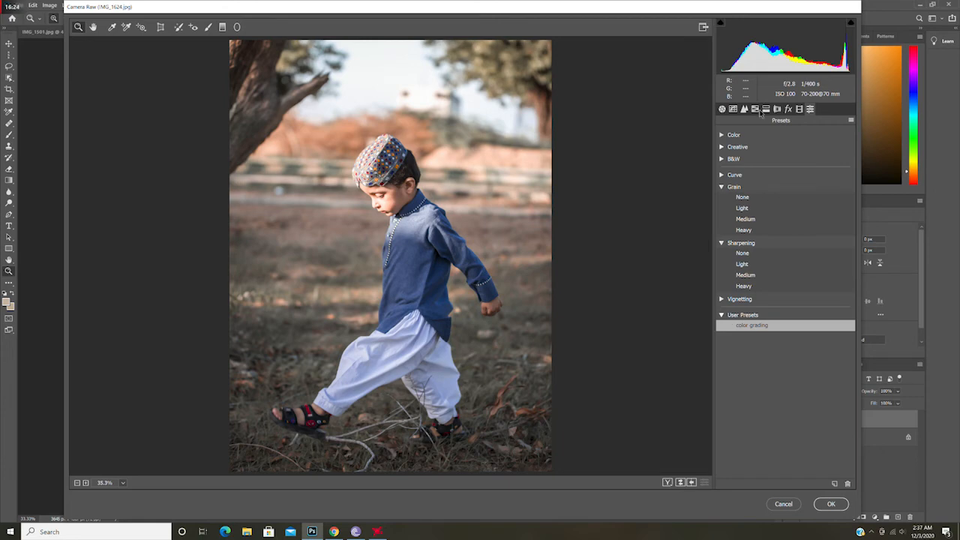
# Step: Set Exposure to +0.10 and Temperature to +7 in the basic settings
pyautogui.click(722, 110)
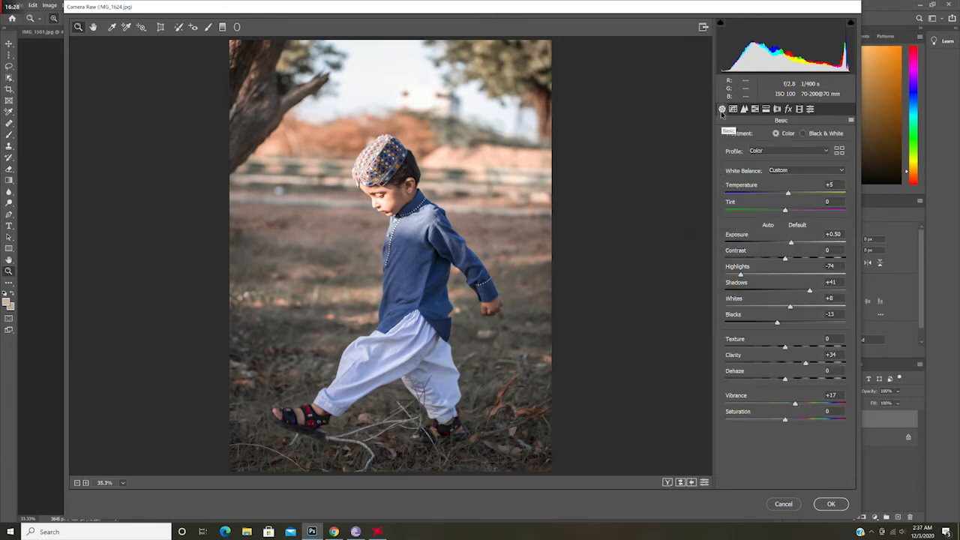
pyautogui.click(788, 195)
pyautogui.moveTo(794, 244); pyautogui.dragTo(786, 244)
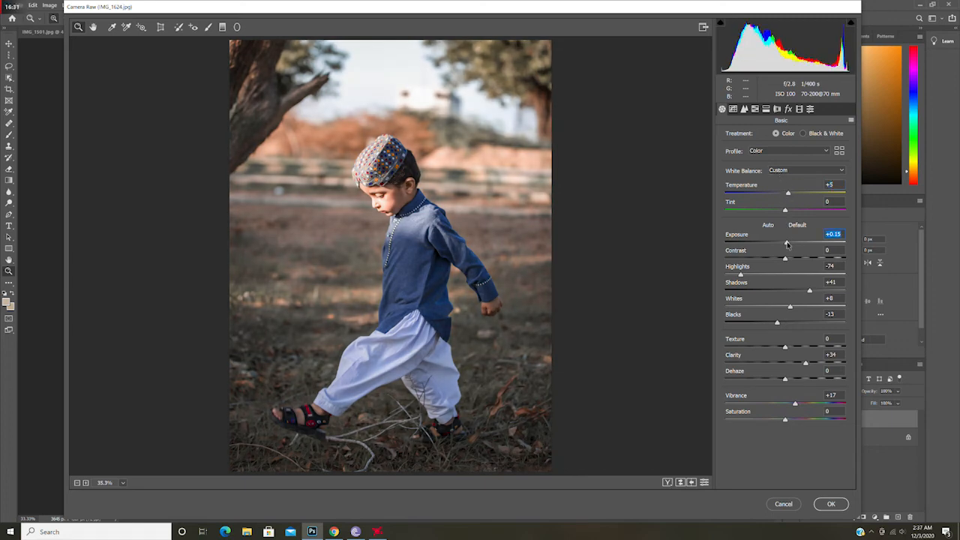
pyautogui.moveTo(789, 195); pyautogui.dragTo(790, 195)
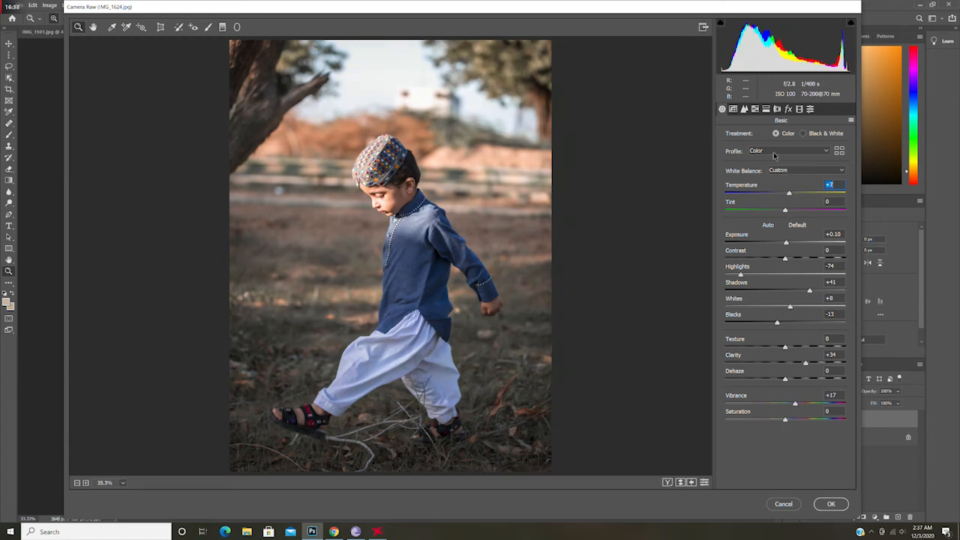
# Step: In HSL adjustments, set Oranges luminance to +28, Greens saturation to -100 and Yellows saturation to -51
pyautogui.click(757, 110)
pyautogui.moveTo(797, 189); pyautogui.dragTo(802, 191)
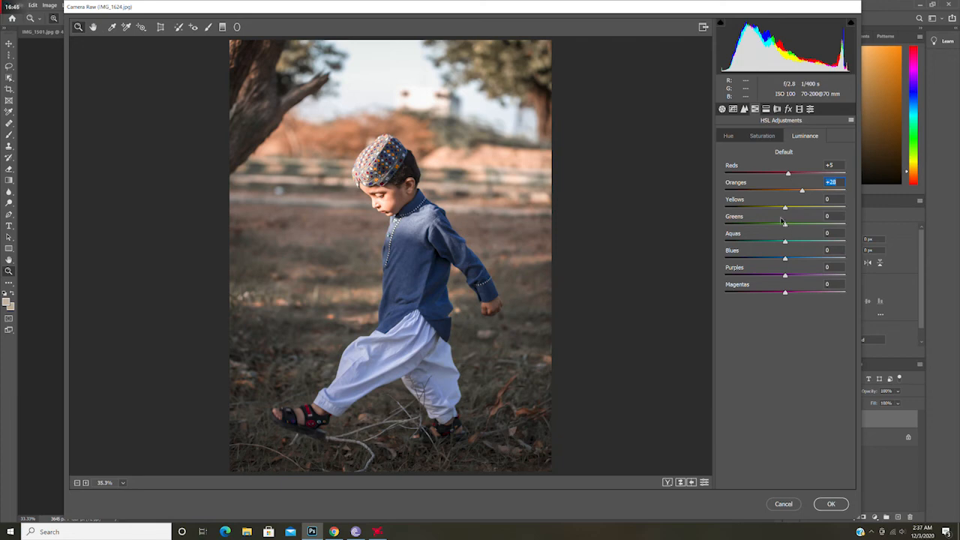
pyautogui.click(770, 140)
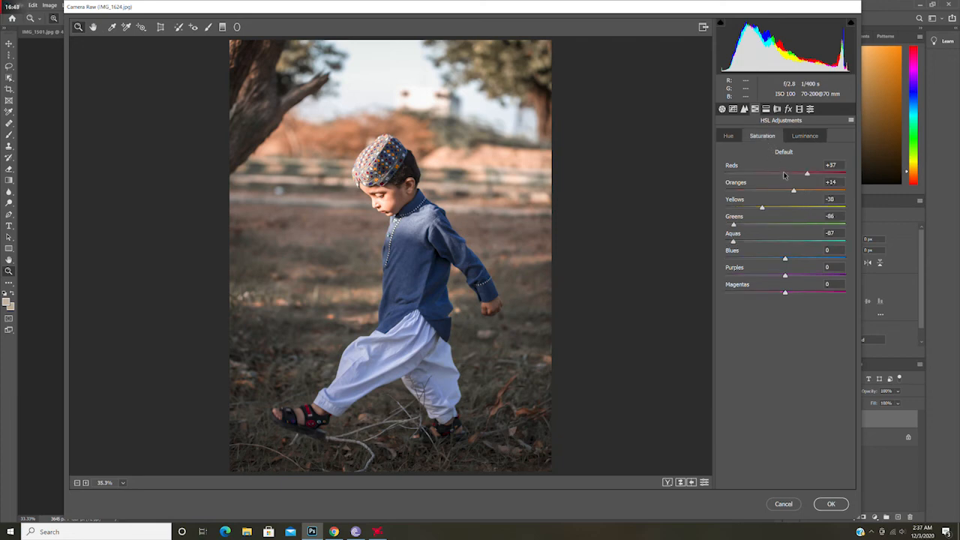
pyautogui.moveTo(734, 225); pyautogui.dragTo(723, 224)
pyautogui.moveTo(763, 207); pyautogui.dragTo(756, 209)
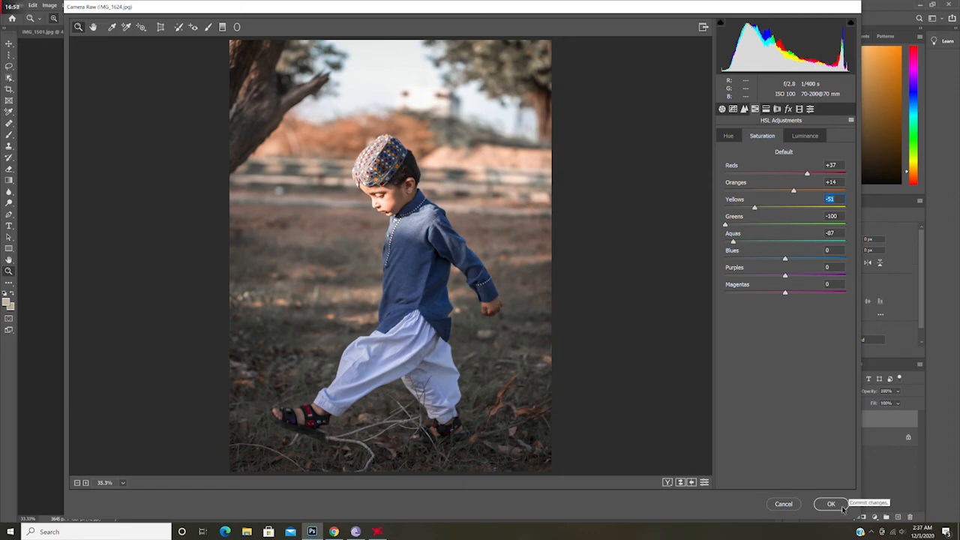
# Step: Compare the before and after views and apply the Camera Raw filter
pyautogui.click(668, 482)
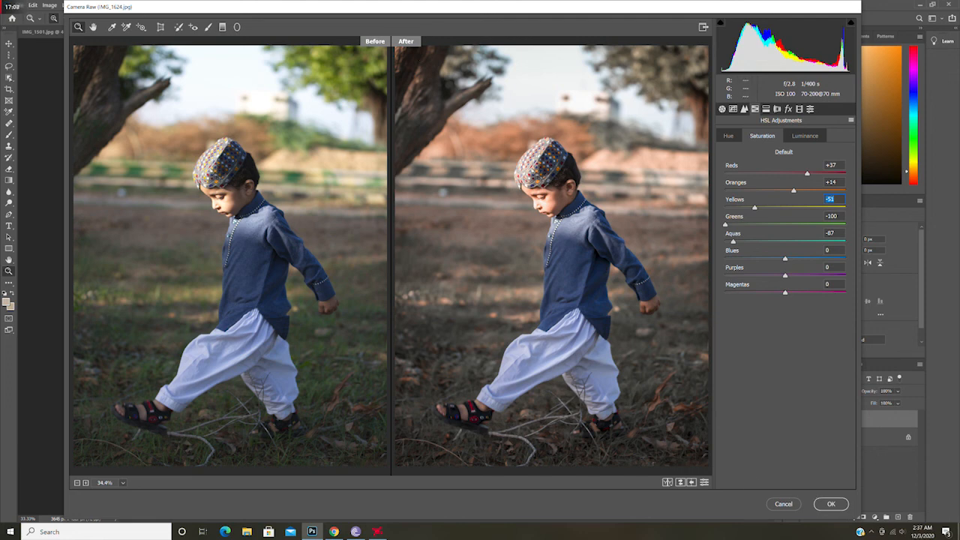
pyautogui.click(831, 505)
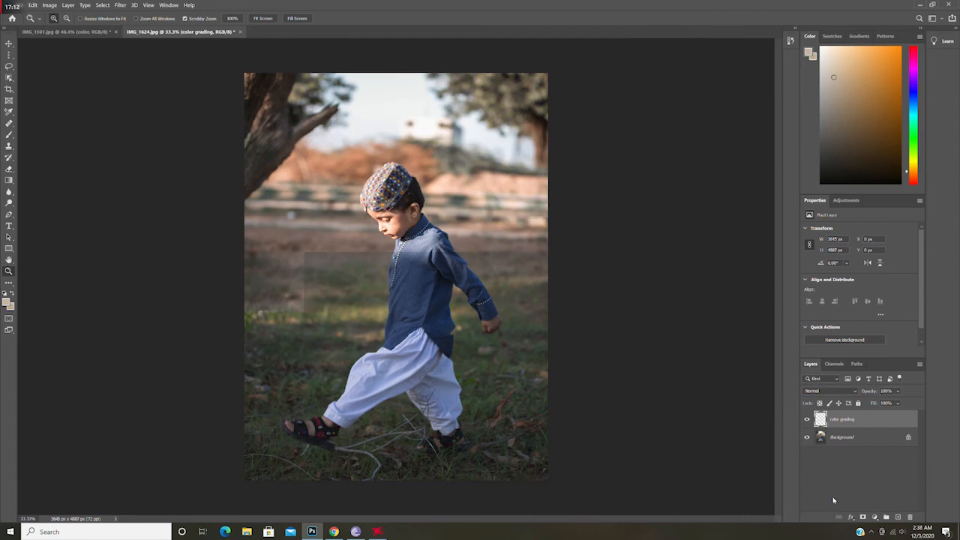
# Step: Toggle the graded layer's visibility in both photos, switching between documents to compare with the originals
pyautogui.click(808, 419)
pyautogui.click(808, 419)
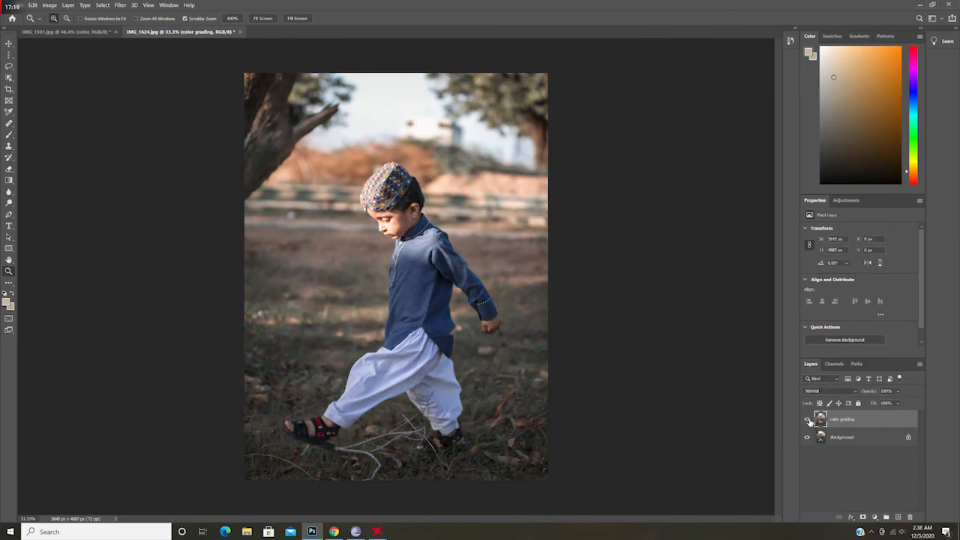
pyautogui.click(808, 419)
pyautogui.click(808, 420)
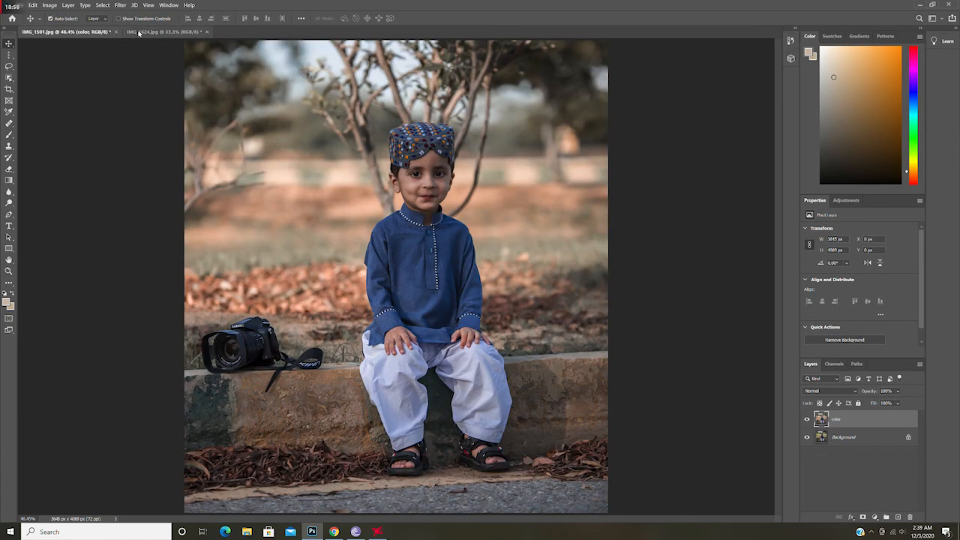
pyautogui.click(139, 33)
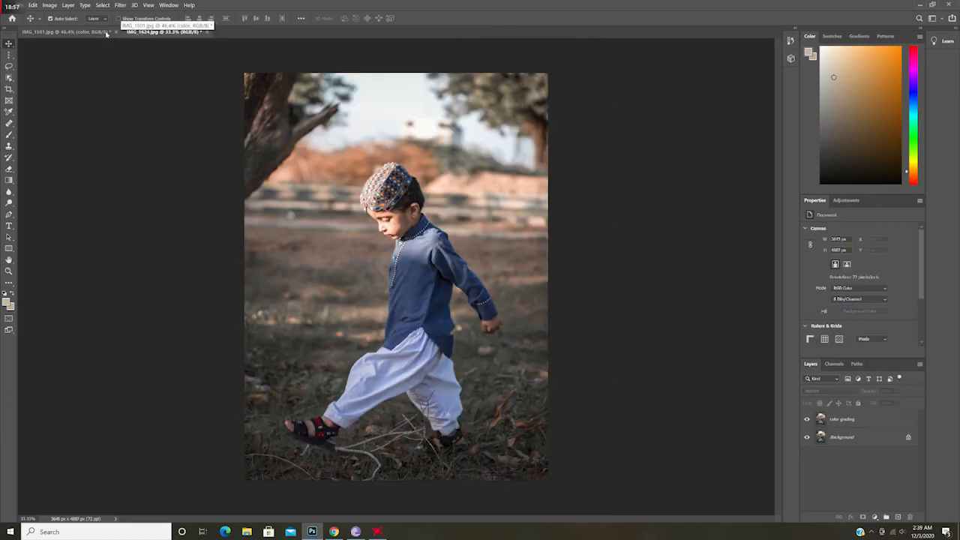
pyautogui.hotkey('ctrl', 'Tab')
pyautogui.click(808, 419)
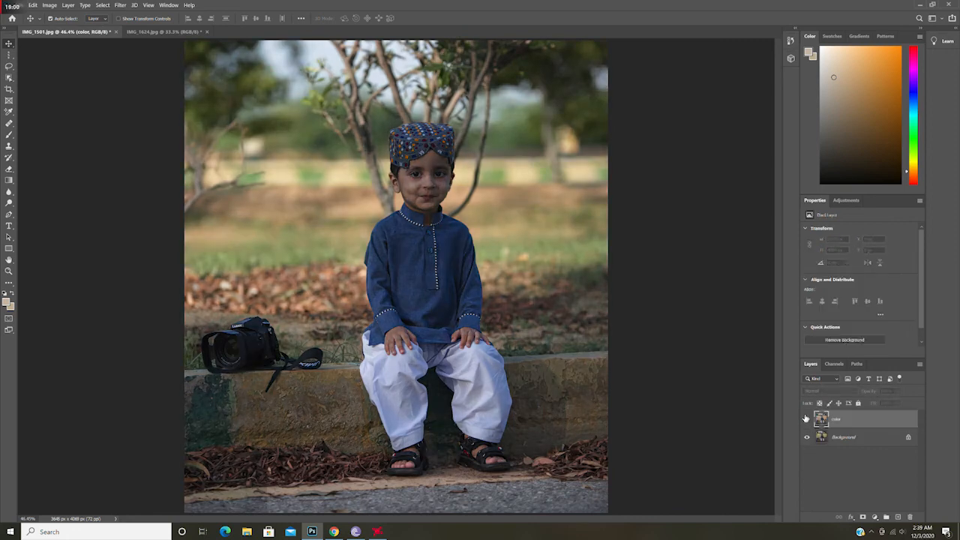
pyautogui.click(807, 419)
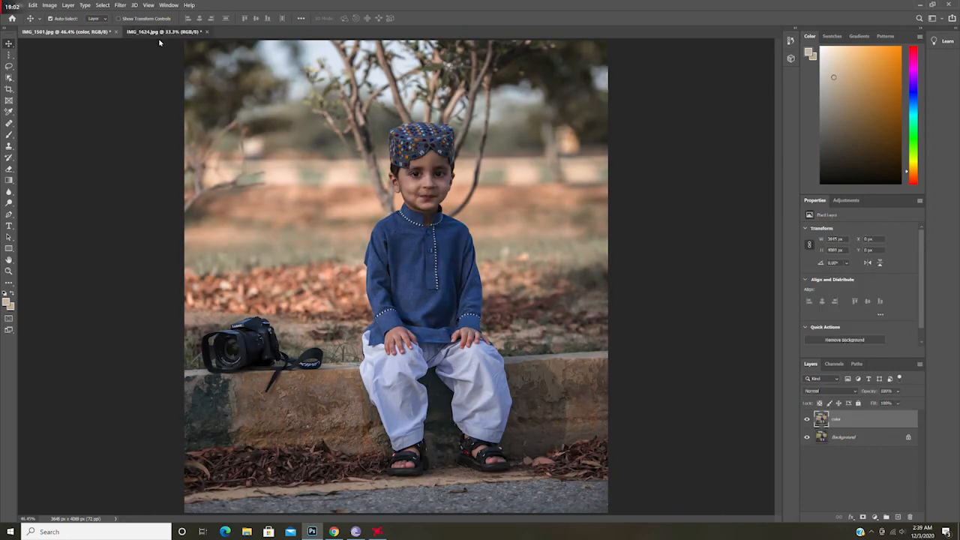
pyautogui.click(155, 32)
pyautogui.click(808, 420)
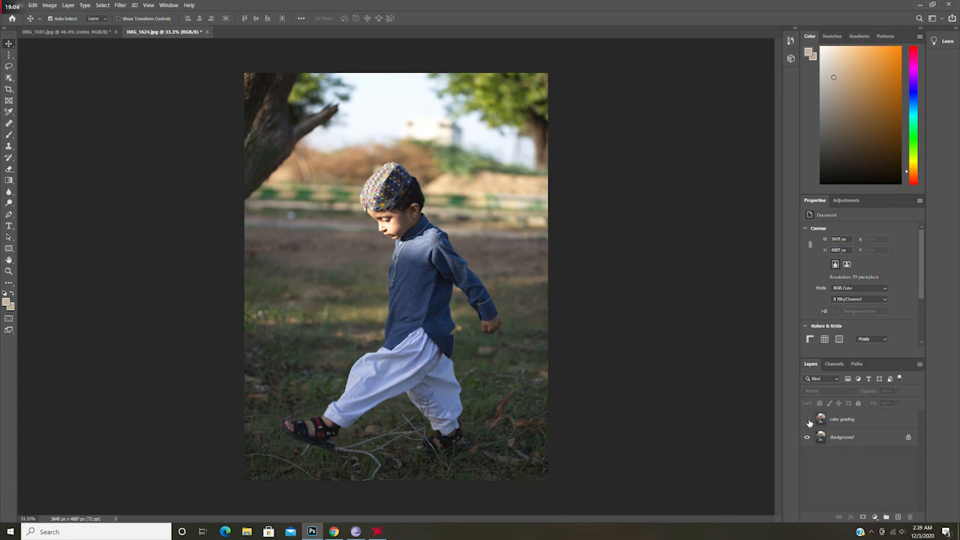
pyautogui.click(808, 420)
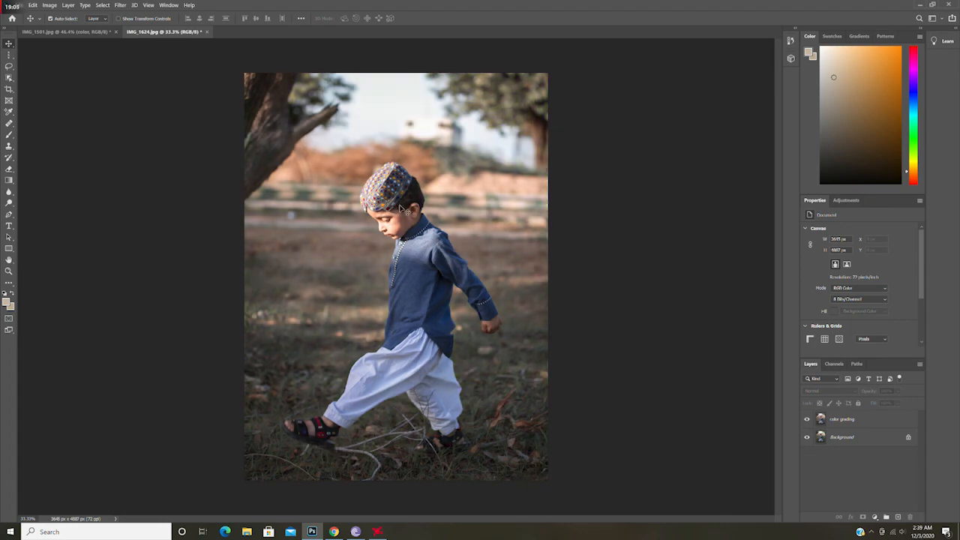
# Step: Create a new 7 × 5 inch document at 300 ppi
pyautogui.click(20, 7)
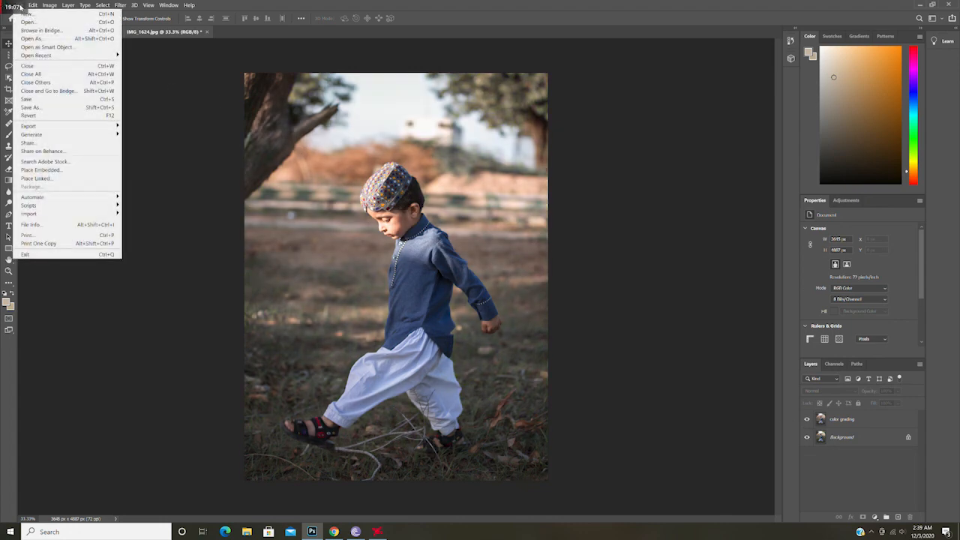
pyautogui.click(40, 14)
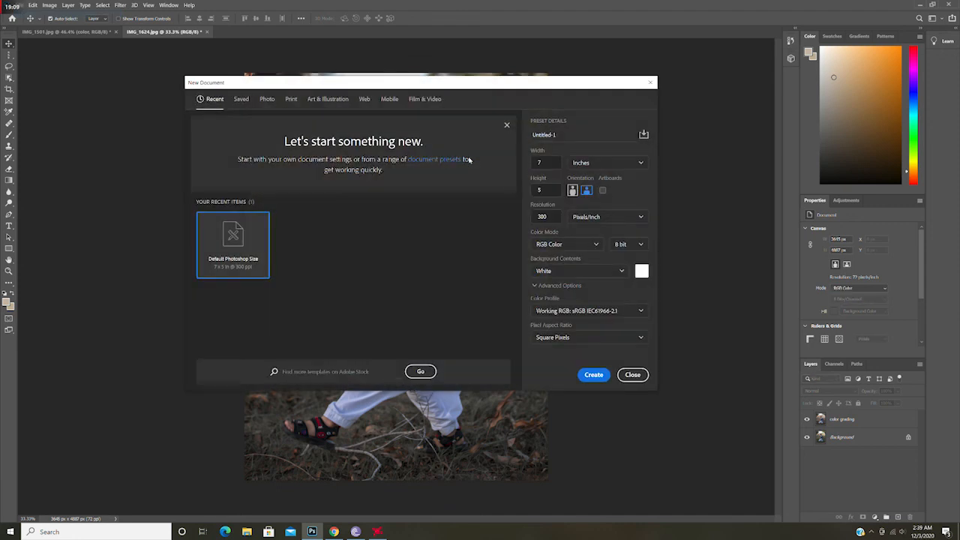
pyautogui.click(601, 377)
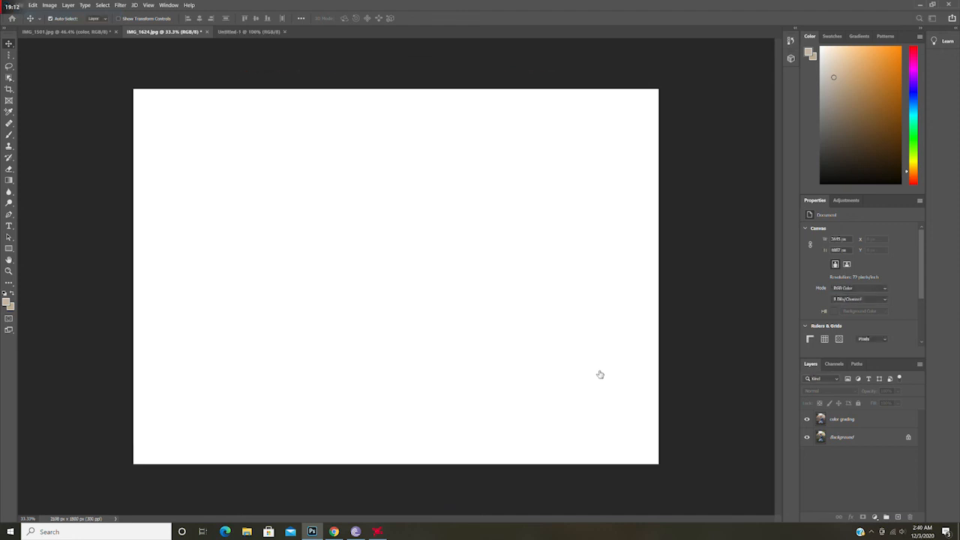
# Step: Add the text thankyou :) on the new document with the Type tool
pyautogui.click(9, 226)
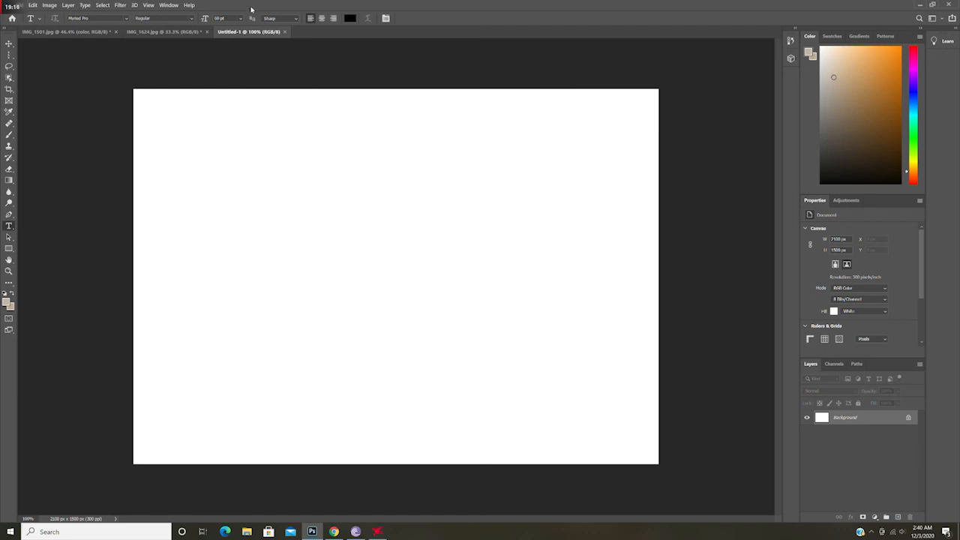
pyautogui.click(242, 18)
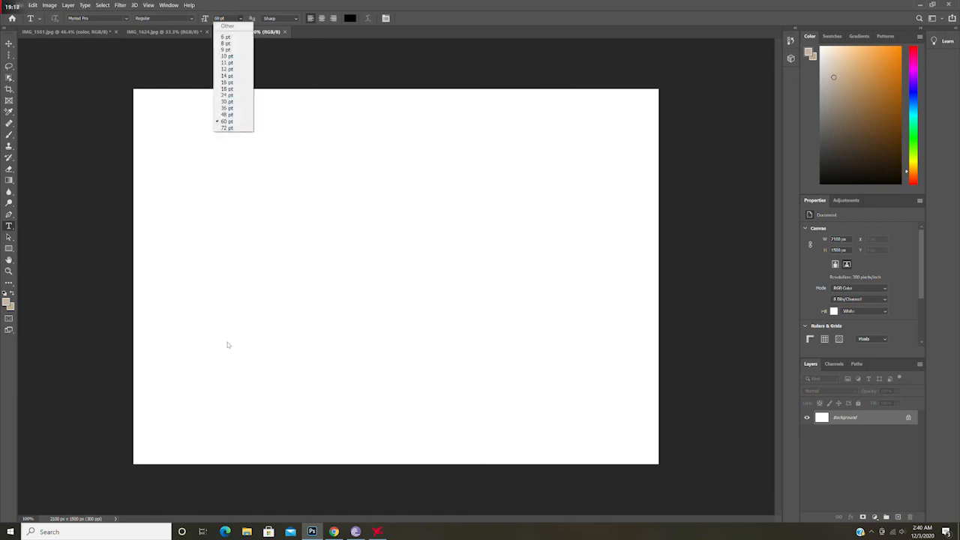
pyautogui.click(229, 272)
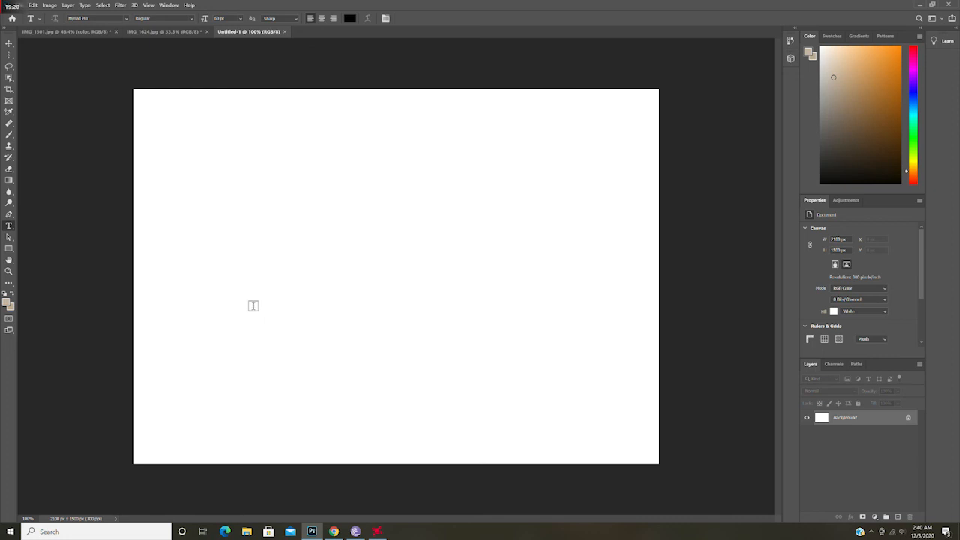
pyautogui.click(239, 247)
pyautogui.write('t')
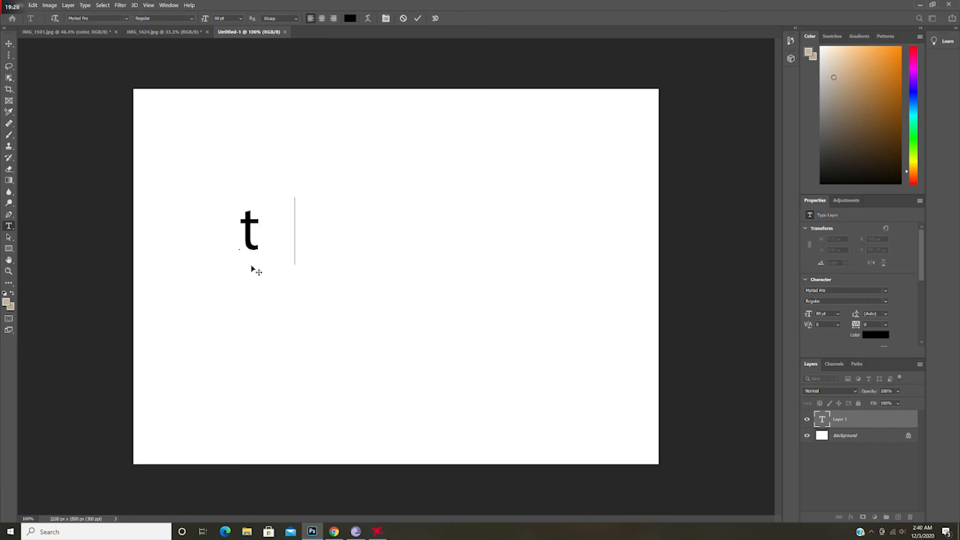
pyautogui.write('hankyou')
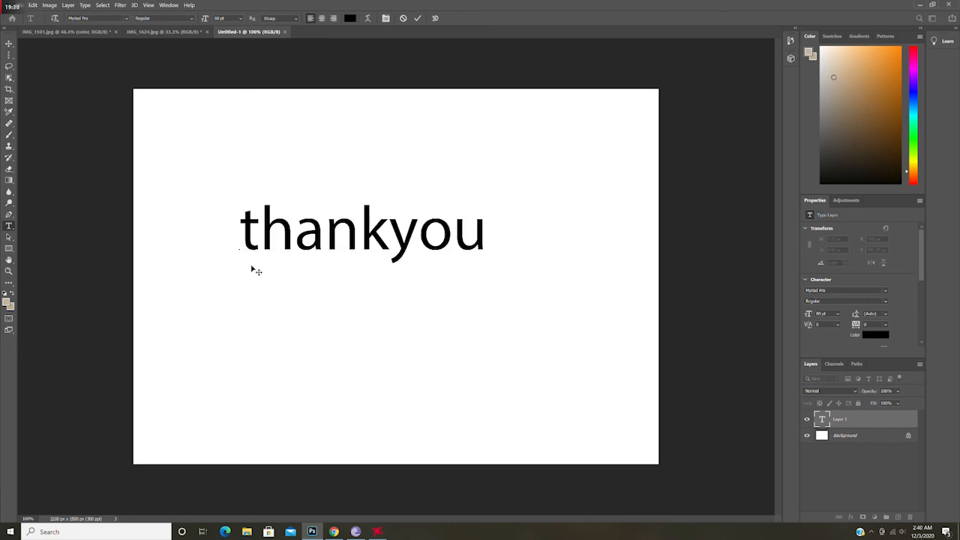
pyautogui.write(' :)')
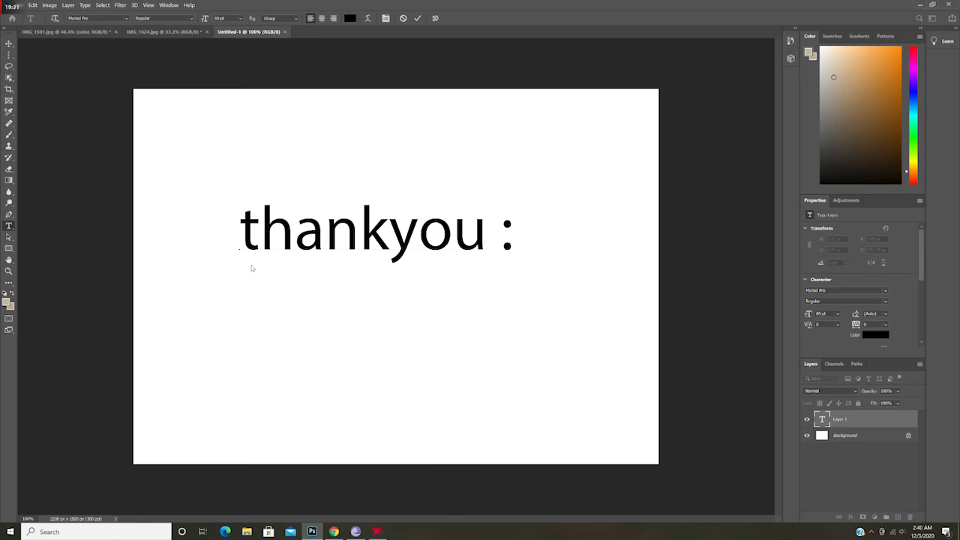